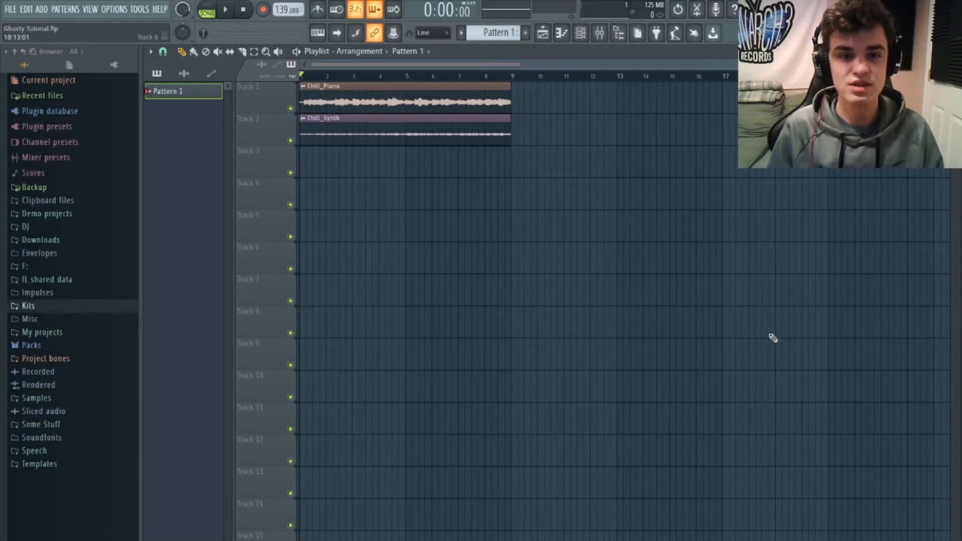
- Play back the piano and synth loop and set the Chill_Piano sample's declicking mode to Transient (bleeding)
{"action": "key", "text": "space"}
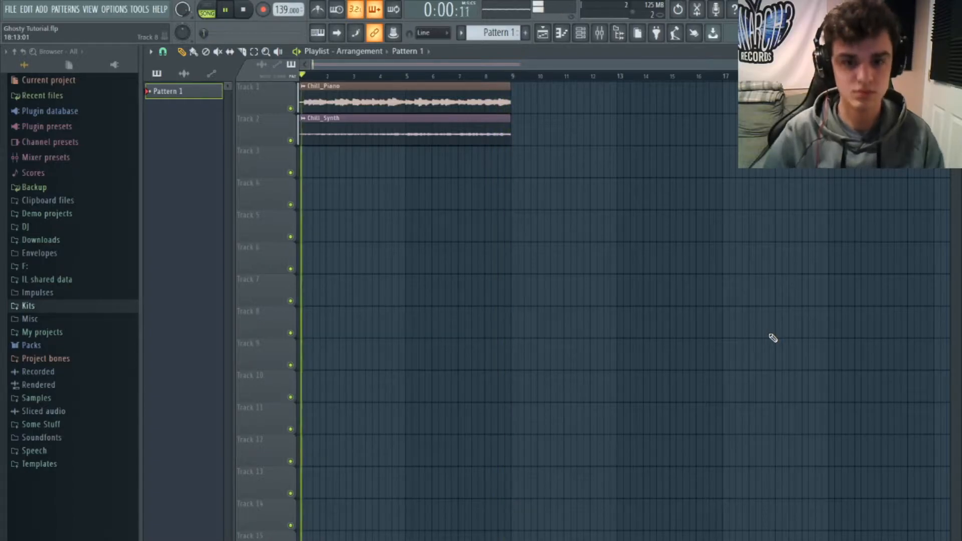
{"action": "key", "text": "space"}
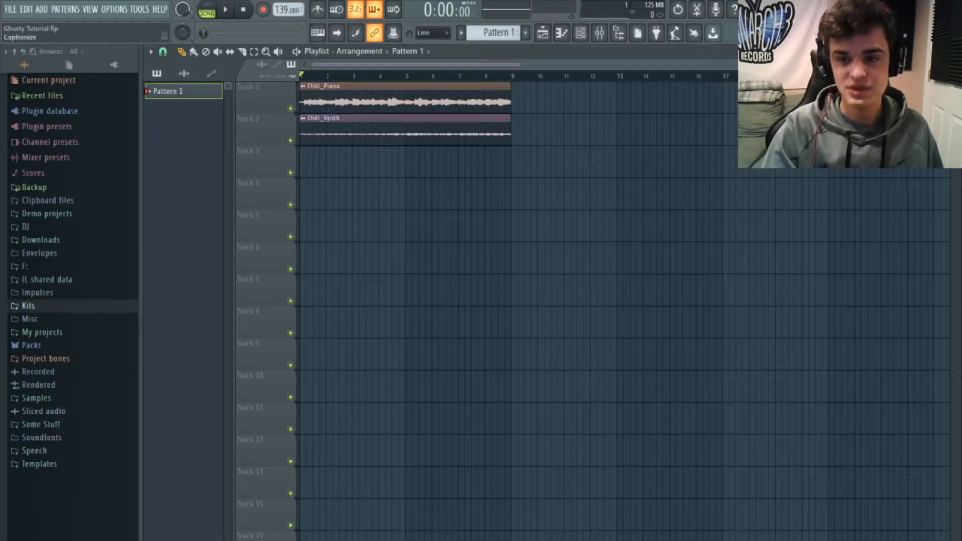
{"action": "scroll", "coordinate": [622, 90], "scroll_direction": "up", "scroll_amount": 5}
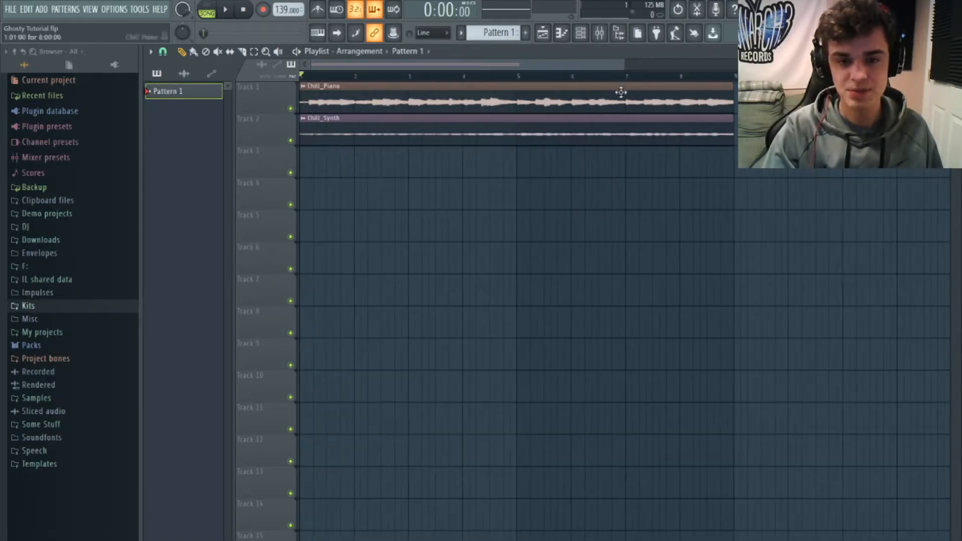
{"action": "double_click", "coordinate": [700, 86]}
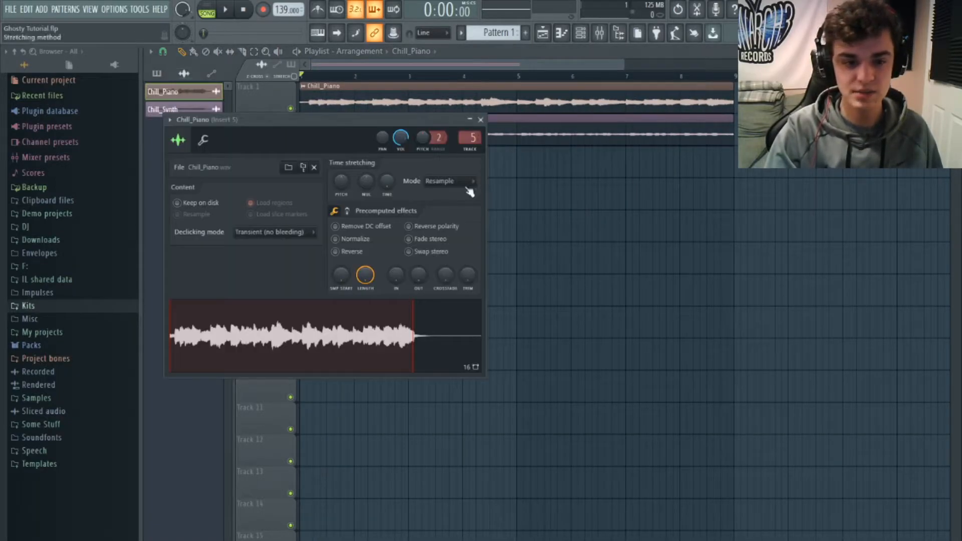
{"action": "scroll", "coordinate": [291, 236], "scroll_direction": "down", "scroll_amount": 1}
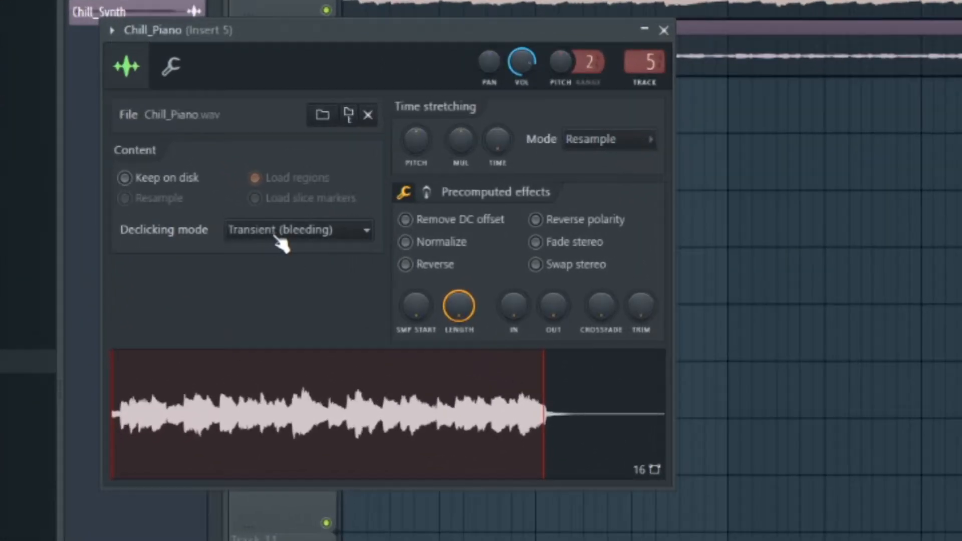
{"action": "left_click", "coordinate": [825, 50]}
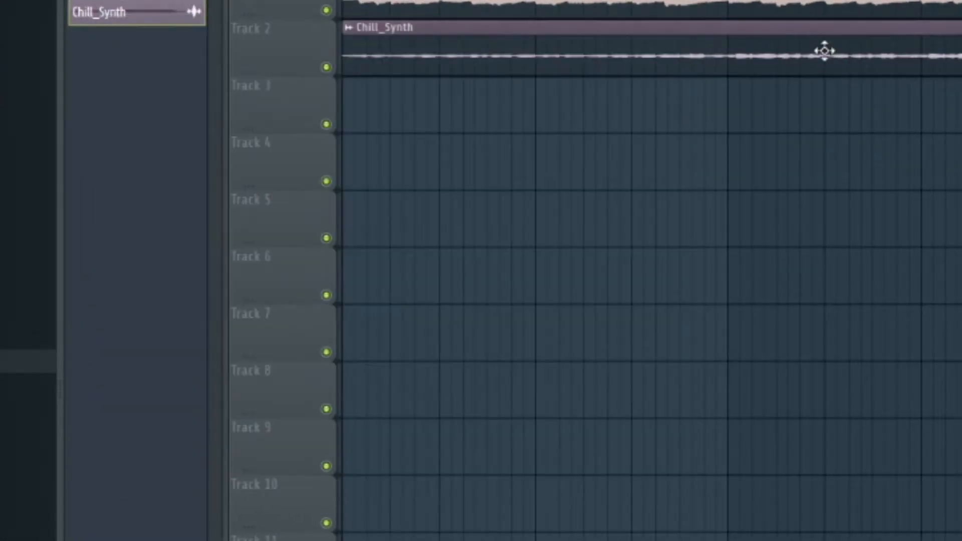
- Change the declicking mode of the Chill_Synth sample and close its channel settings
{"action": "double_click", "coordinate": [666, 60]}
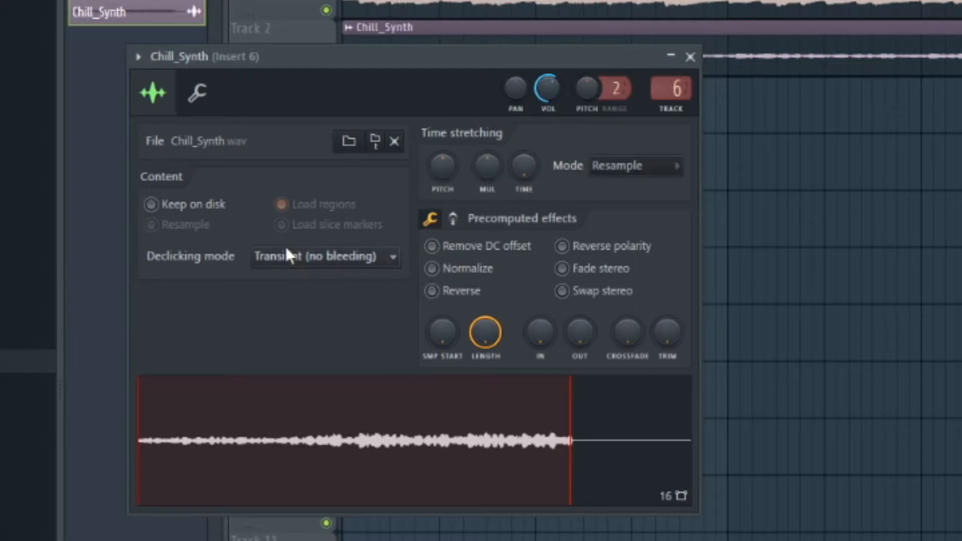
{"action": "left_click", "coordinate": [316, 317]}
{"action": "left_click", "coordinate": [691, 57]}
- Examine the ends of the Chill_Piano and Chill_Synth clips just before bar 9 in the playlist
{"action": "left_click_drag", "start_coordinate": [525, 65], "coordinate": [731, 77]}
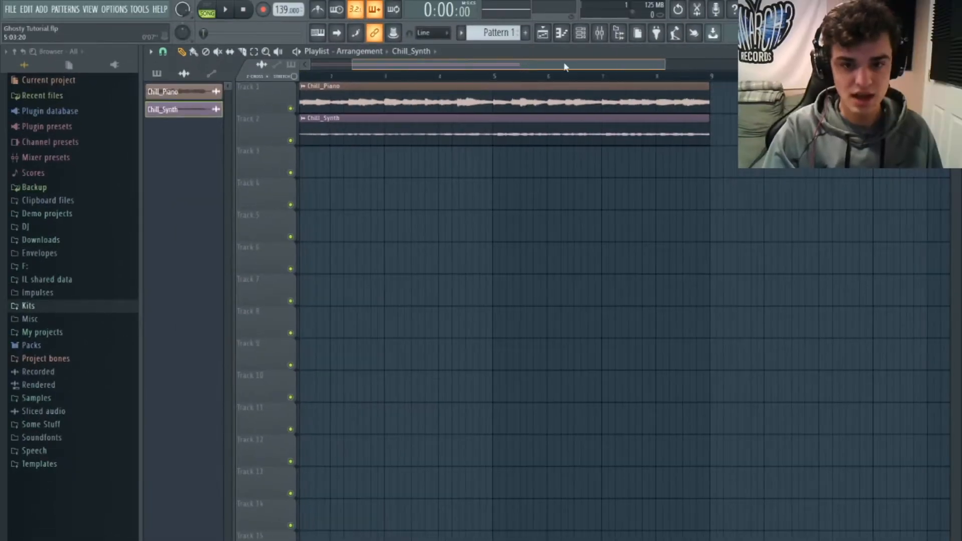
{"action": "left_click_drag", "start_coordinate": [824, 65], "coordinate": [487, 83]}
{"action": "left_click_drag", "start_coordinate": [501, 118], "coordinate": [487, 118]}
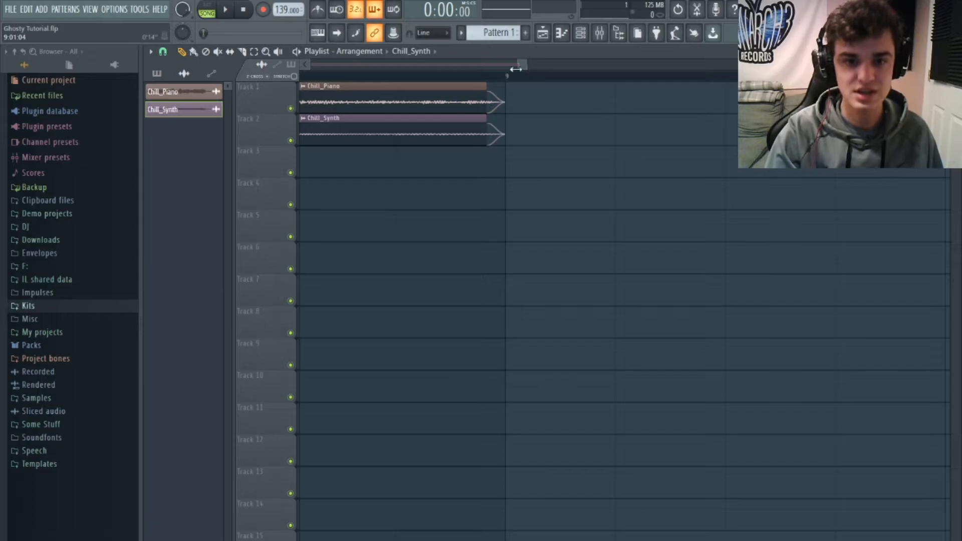
{"action": "left_click_drag", "start_coordinate": [517, 67], "coordinate": [309, 93]}
{"action": "left_click_drag", "start_coordinate": [527, 66], "coordinate": [693, 91]}
- Place Pattern 1 clips on Track 3 at bars 1 and 5
{"action": "left_click", "coordinate": [492, 36]}
{"action": "left_click", "coordinate": [486, 157]}
{"action": "left_click", "coordinate": [401, 169]}
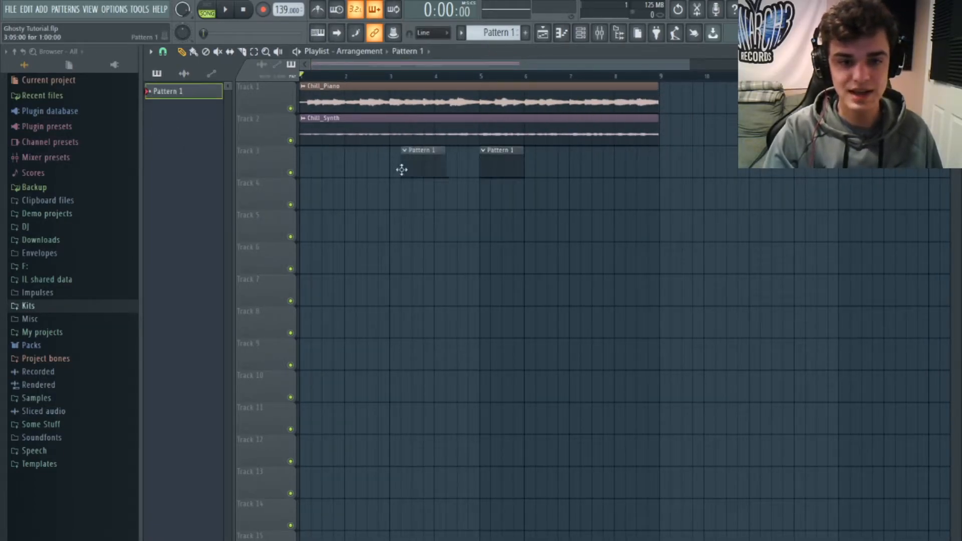
{"action": "left_click_drag", "start_coordinate": [401, 169], "coordinate": [300, 169]}
- Program the [GHOSTY] 1UP 1 channel (4) on steps 9, 29, 41 and 61 of Pattern 1 and play the arrangement
{"action": "left_click", "coordinate": [580, 33]}
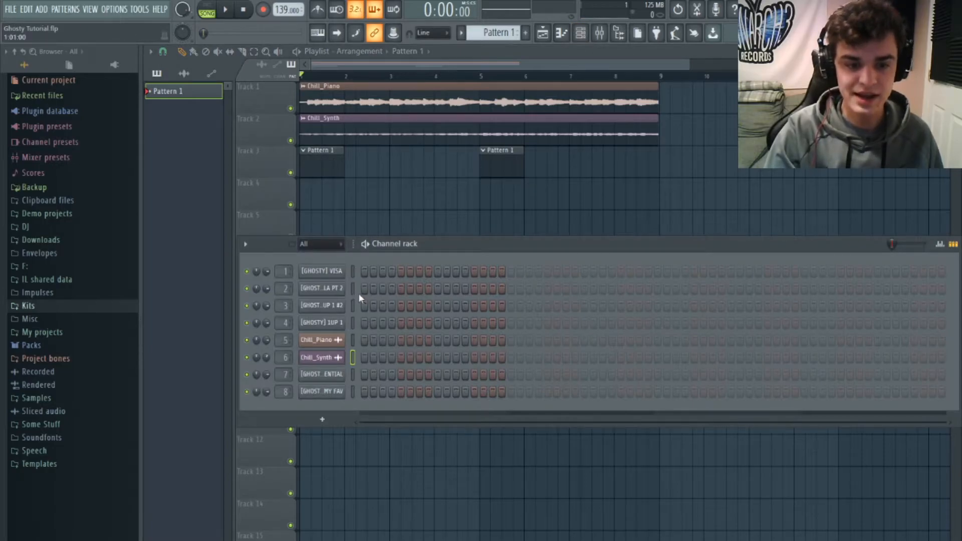
{"action": "left_click", "coordinate": [353, 323]}
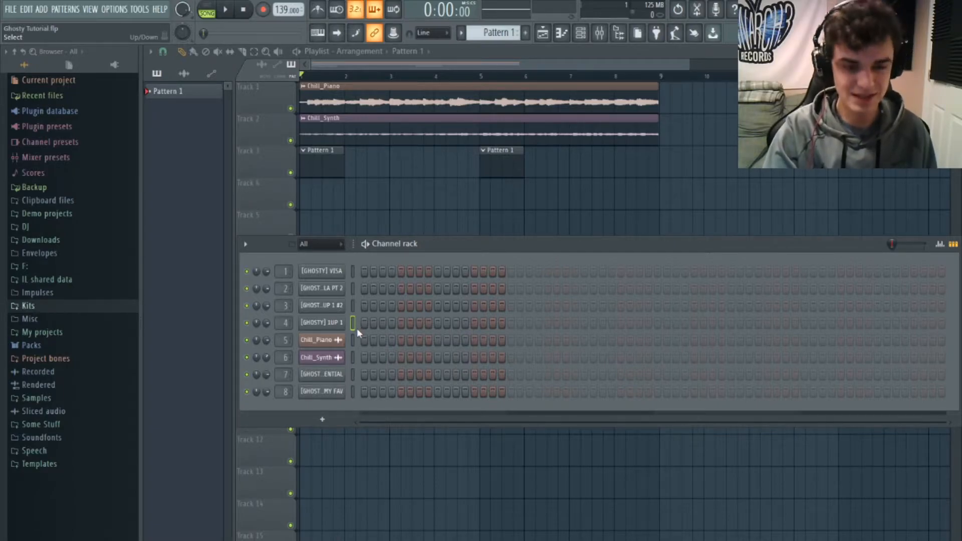
{"action": "left_click", "coordinate": [430, 322]}
{"action": "left_click", "coordinate": [622, 323]}
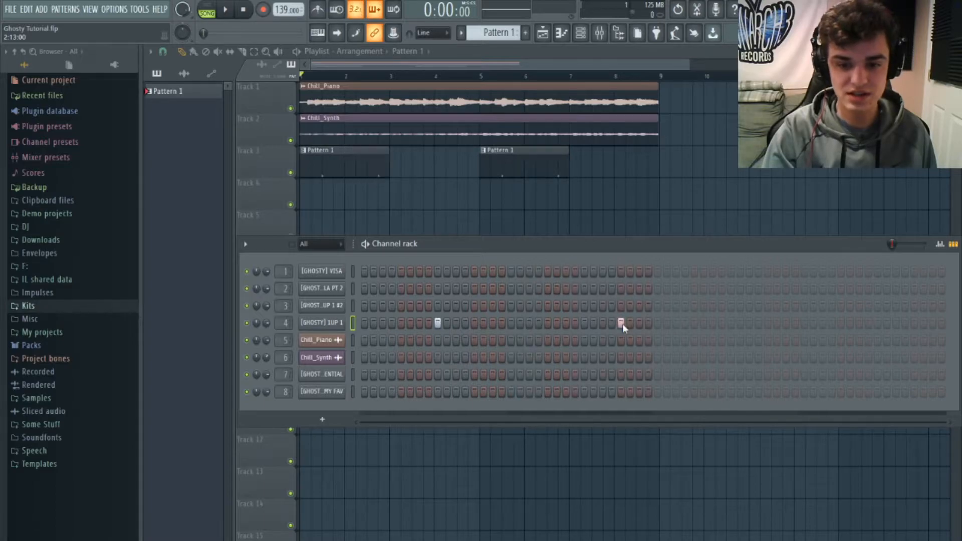
{"action": "left_click", "coordinate": [732, 323]}
{"action": "left_click", "coordinate": [915, 322]}
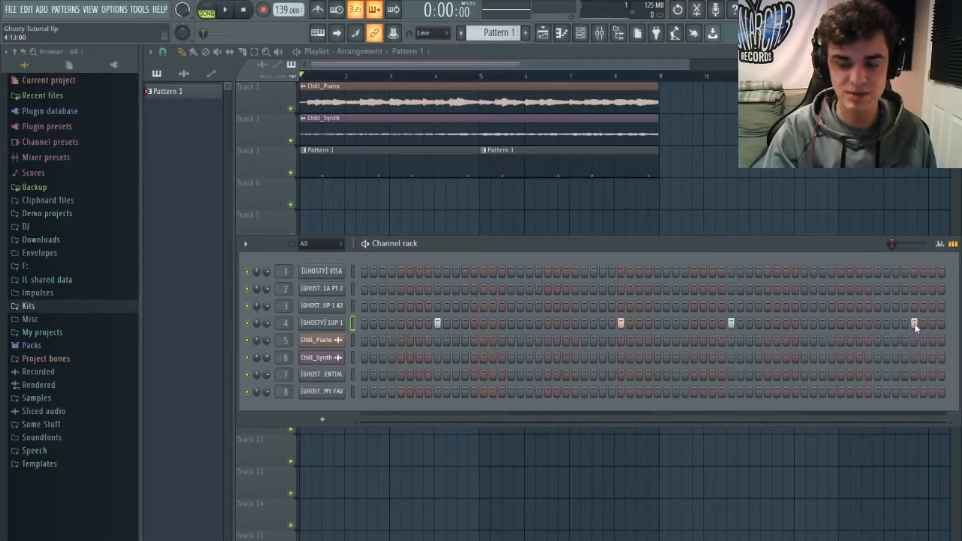
{"action": "key", "text": "F6"}
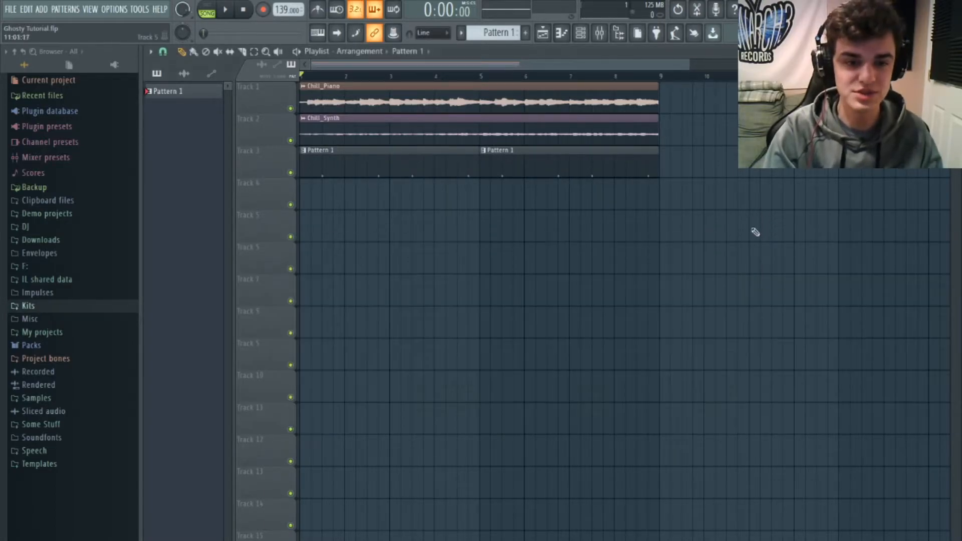
{"action": "key", "text": "space"}
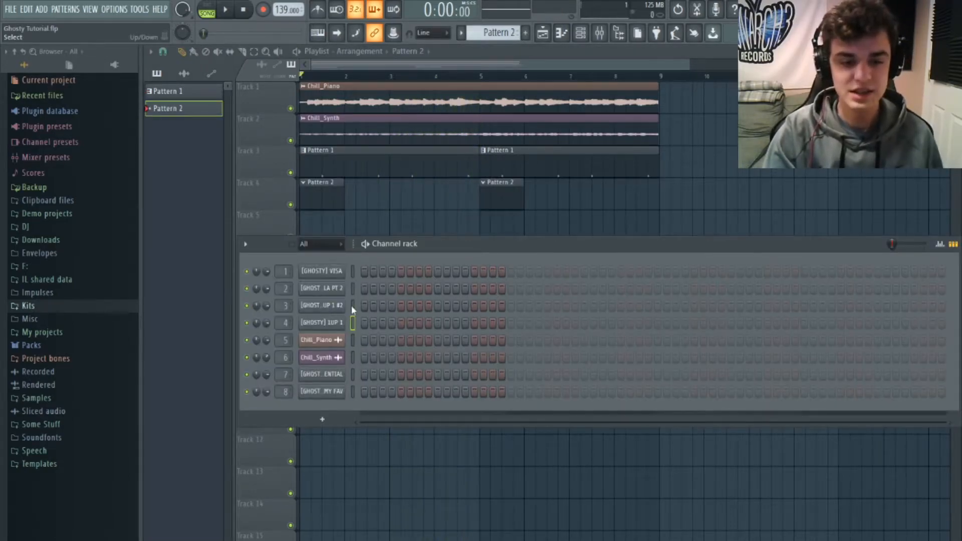
- Audition channels 3, 2 and 7 and program steps 1, 4, 7, 9, 12 and 15 on channel 3 of Pattern 2
{"action": "left_click", "coordinate": [353, 306]}
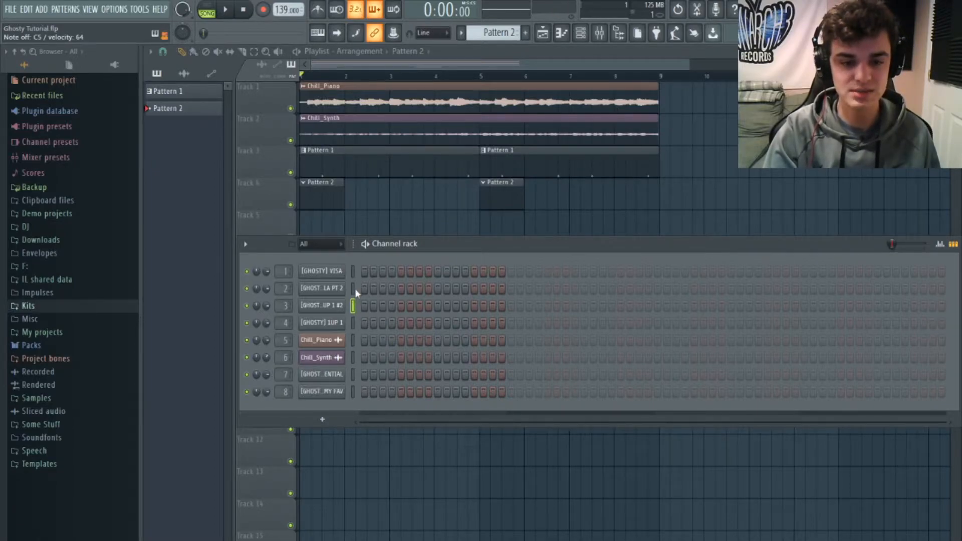
{"action": "left_click", "coordinate": [353, 289]}
{"action": "left_click", "coordinate": [354, 375]}
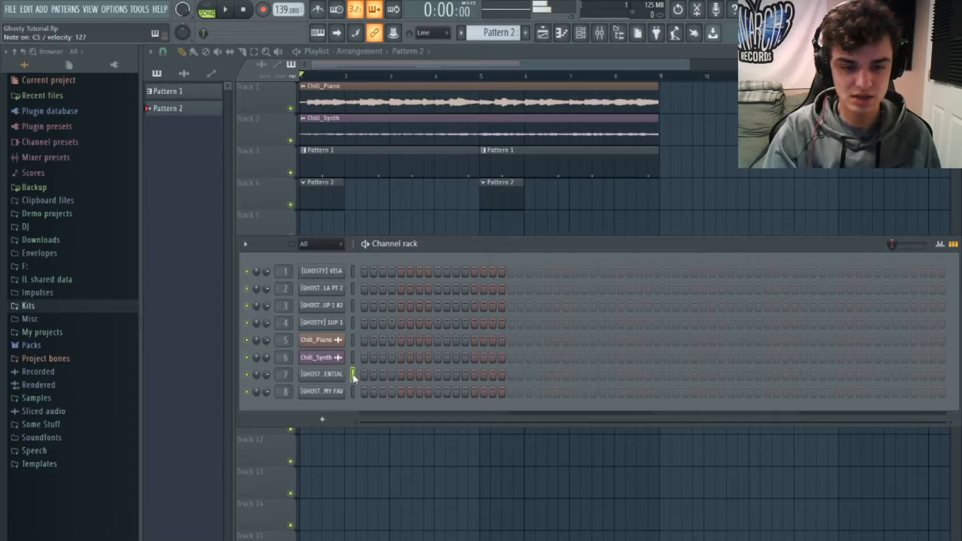
{"action": "left_click", "coordinate": [366, 305]}
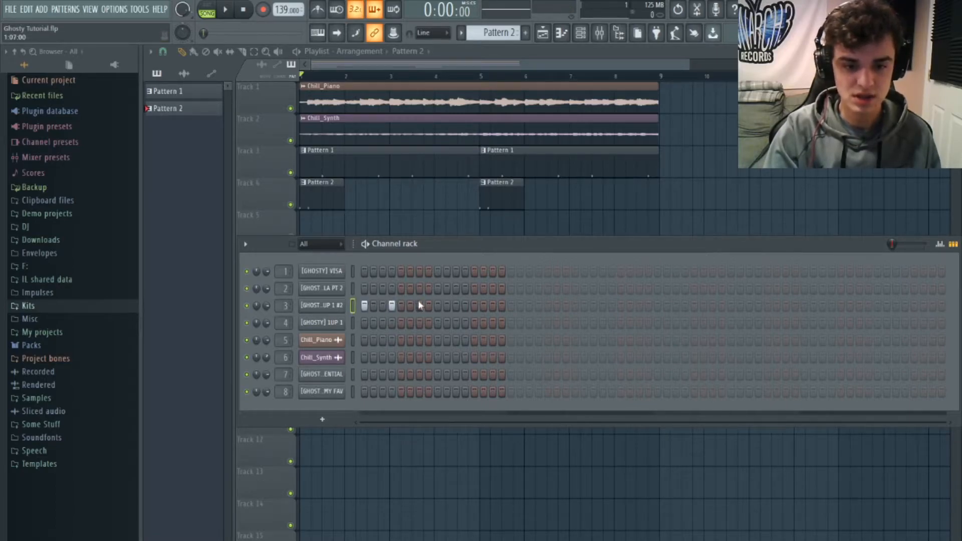
{"action": "left_click", "coordinate": [438, 307]}
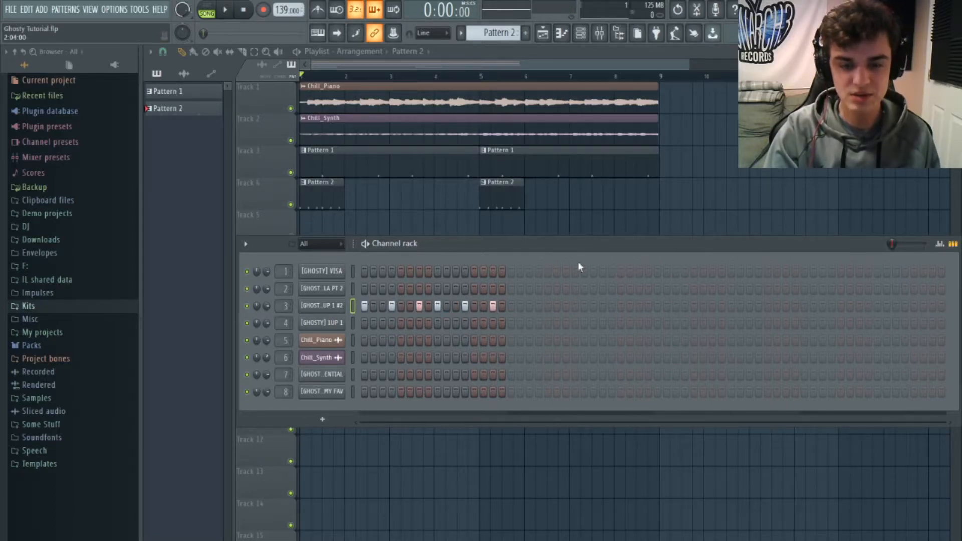
- Duplicate the one-bar note pattern of [GHOSTY] 1UP 1 #2 three times in the piano roll to fill four bars
{"action": "left_click", "coordinate": [561, 32]}
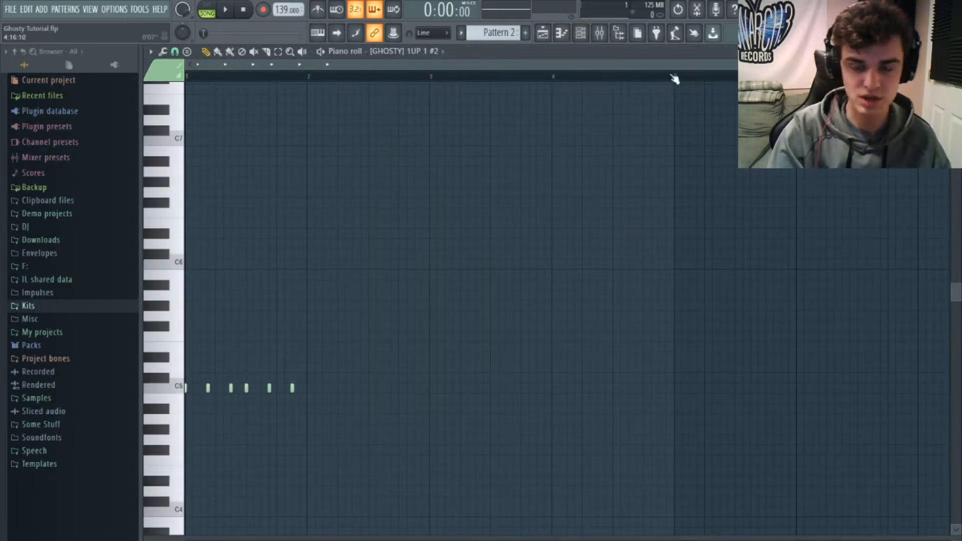
{"action": "key", "text": "ctrl+a"}
{"action": "key", "text": "ctrl+b"}
{"action": "key", "text": "ctrl+b"}
{"action": "key", "text": "ctrl+b"}
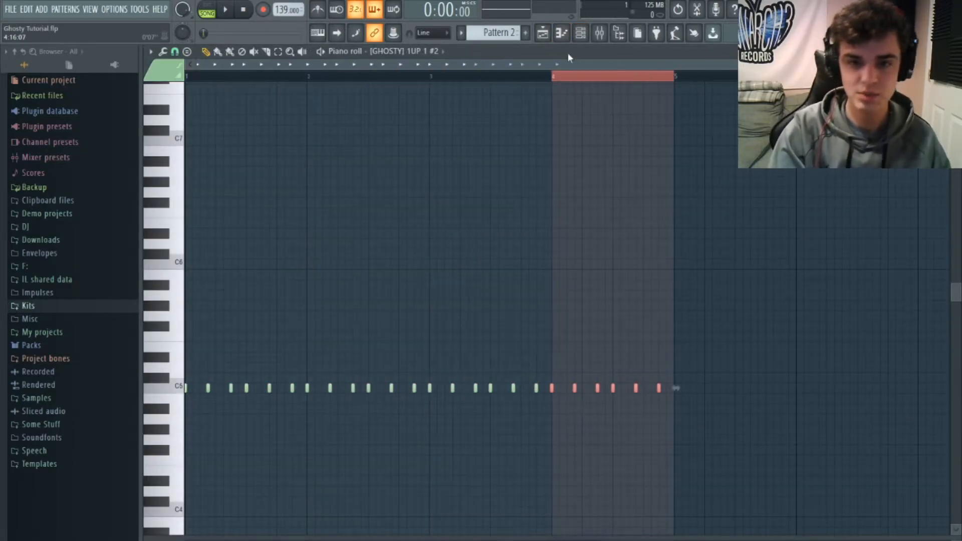
- Lower the Insert 3 mixer fader to slightly below -8.6 dB during playback and return to the piano roll
{"action": "key", "text": "space"}
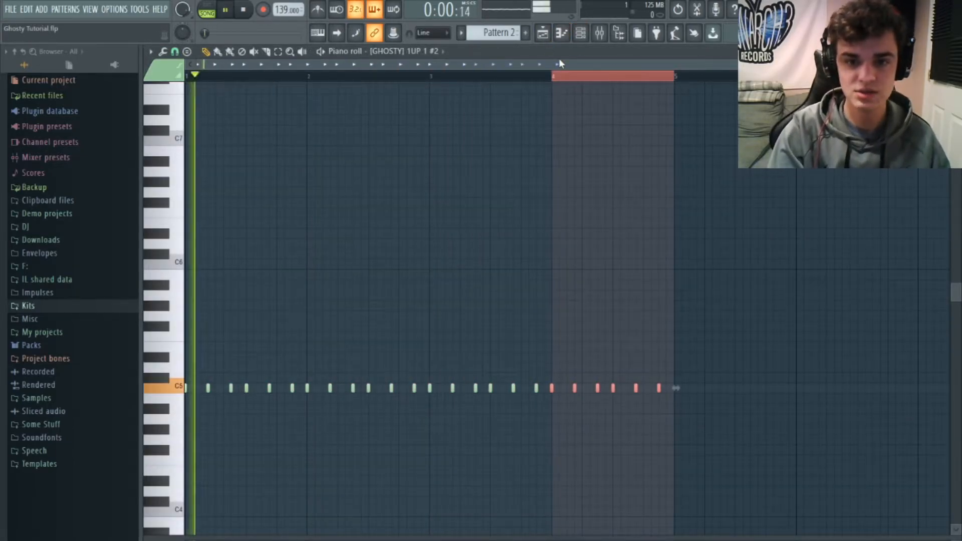
{"action": "left_click", "coordinate": [599, 33]}
{"action": "left_click", "coordinate": [260, 216]}
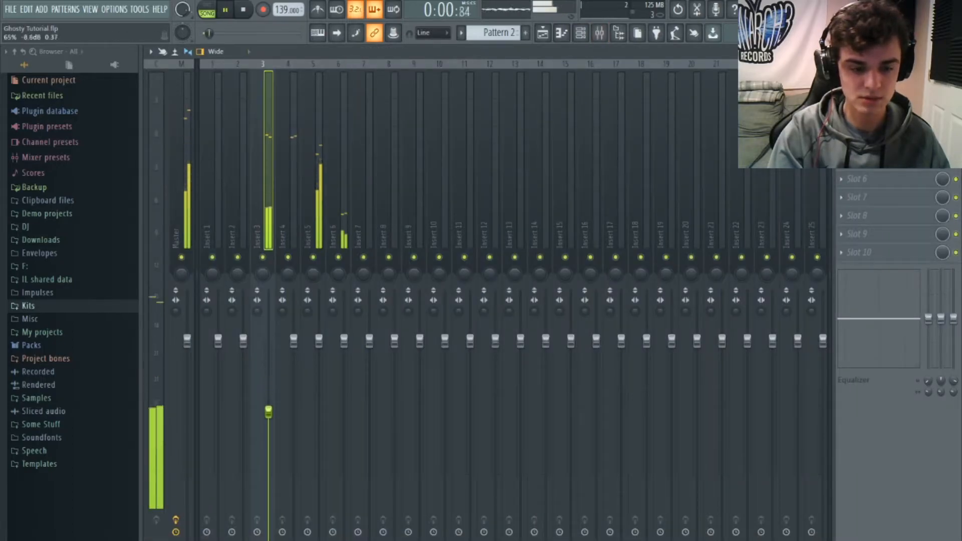
{"action": "left_click_drag", "start_coordinate": [269, 412], "coordinate": [269, 420]}
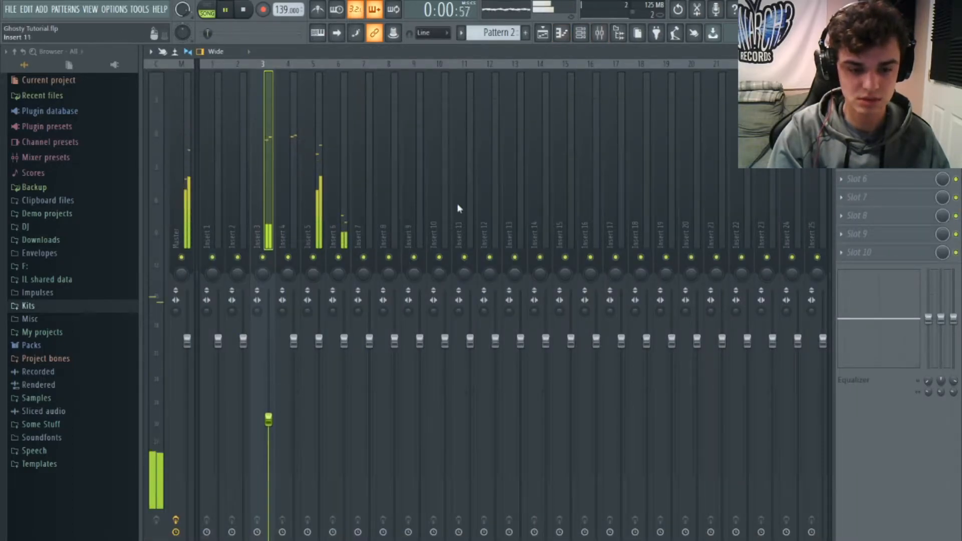
{"action": "left_click", "coordinate": [542, 33]}
{"action": "left_click", "coordinate": [561, 33]}
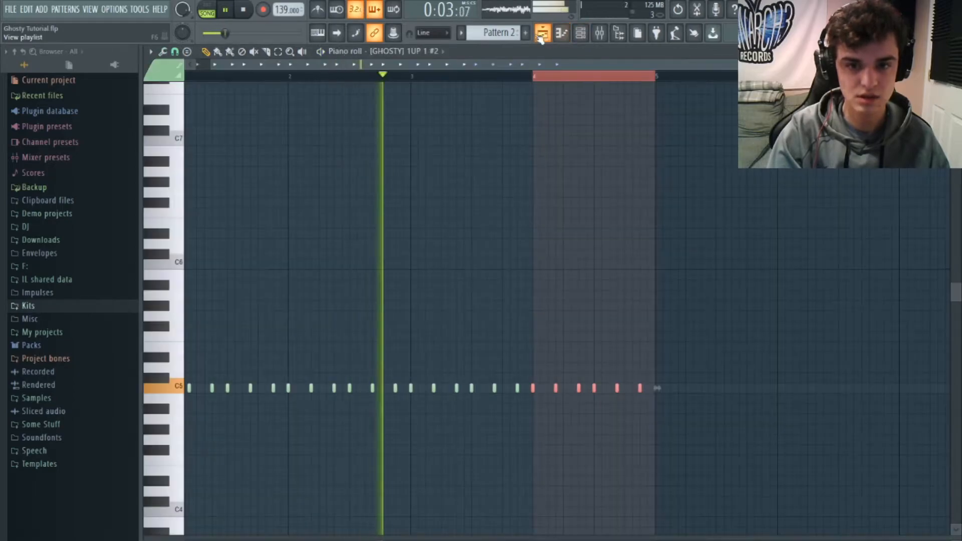
{"action": "key", "text": "space"}
- Vary the note velocities of [GHOSTY] 1UP 1 #2 in the piano roll, replaying the opening bars between changes
{"action": "scroll", "coordinate": [501, 301], "scroll_direction": "down", "scroll_amount": 3}
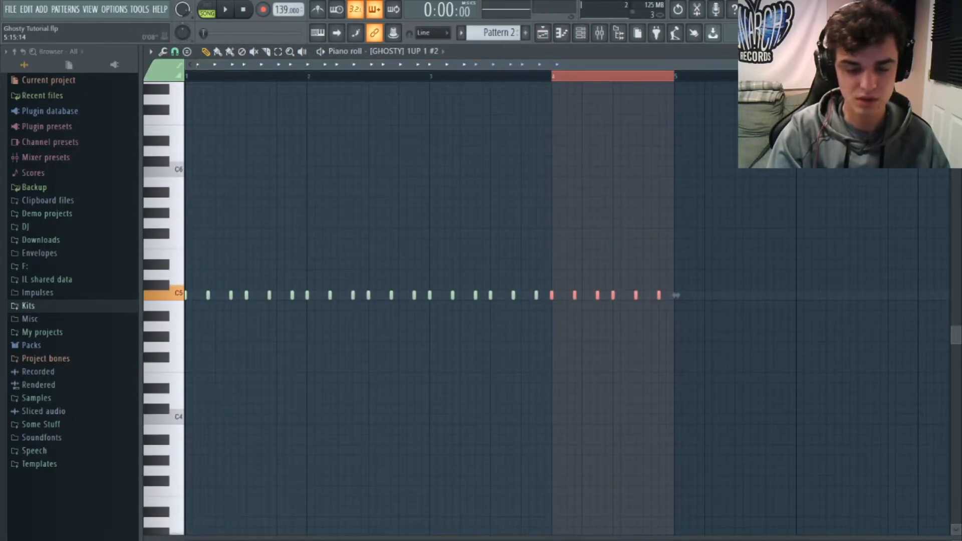
{"action": "key", "text": "space"}
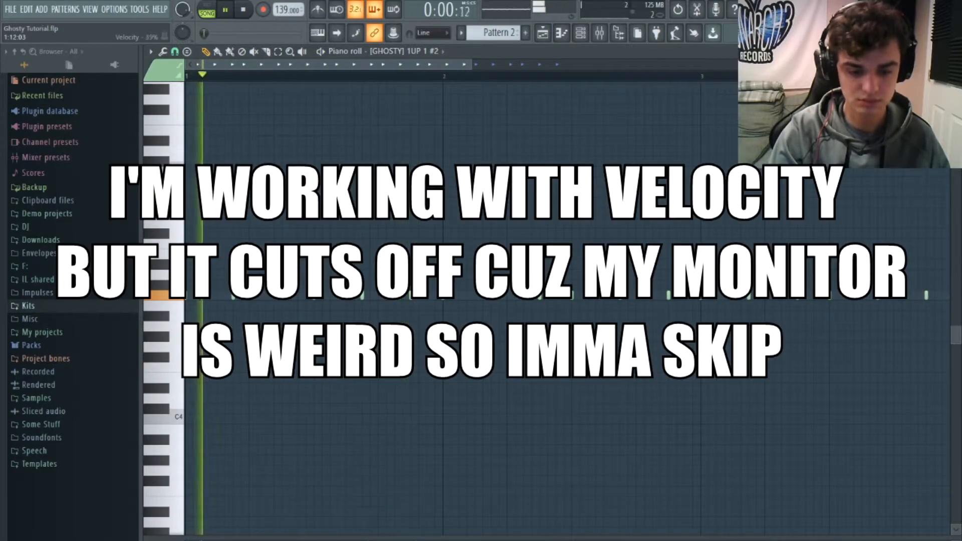
{"action": "key", "text": "space"}
{"action": "left_click", "coordinate": [484, 76]}
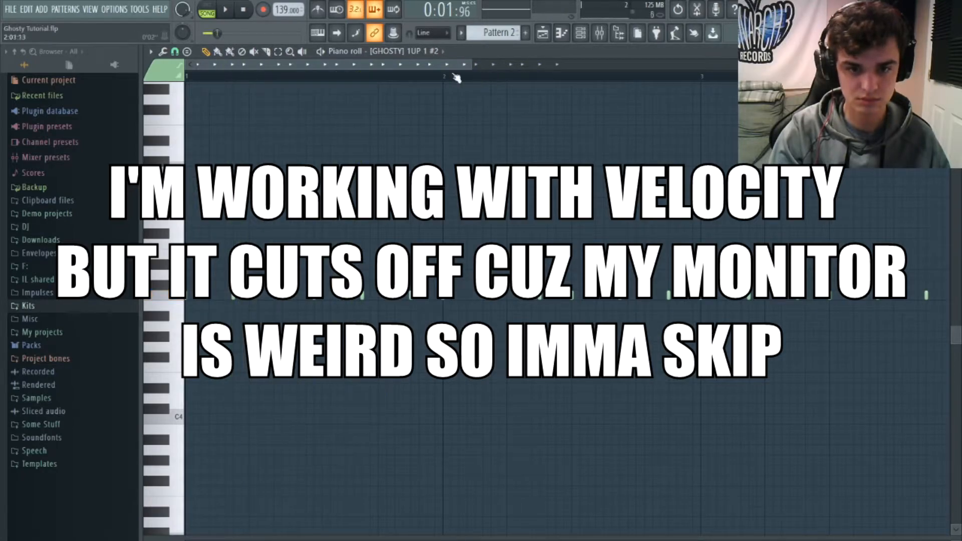
{"action": "left_click_drag", "start_coordinate": [454, 75], "coordinate": [406, 76]}
{"action": "key", "text": "space"}
{"action": "key", "text": "space"}
{"action": "key", "text": "space"}
{"action": "key", "text": "space"}
{"action": "left_click_drag", "start_coordinate": [218, 78], "coordinate": [189, 94]}
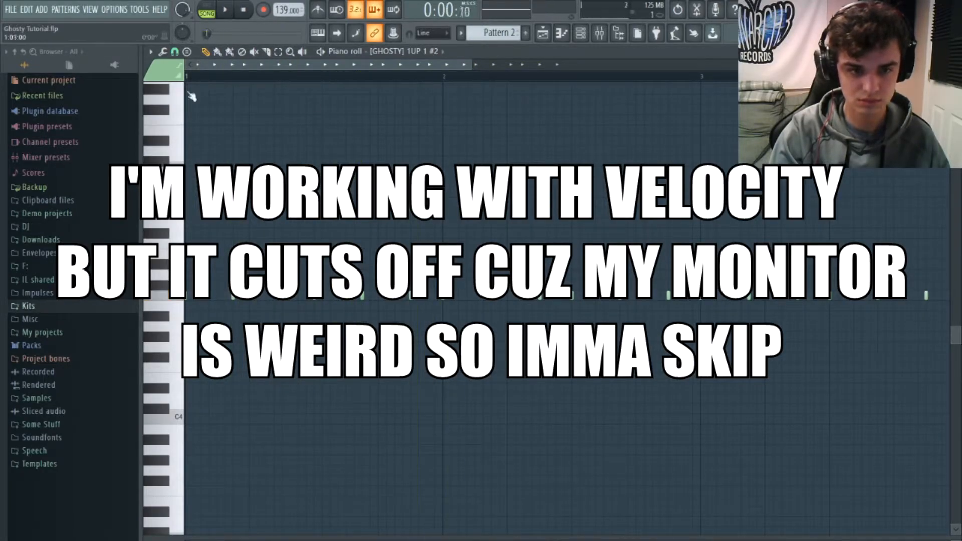
- During playback, try a channel 2 hit on step 31, remove it, and place hits on steps 27 and 59
{"action": "key", "text": "space"}
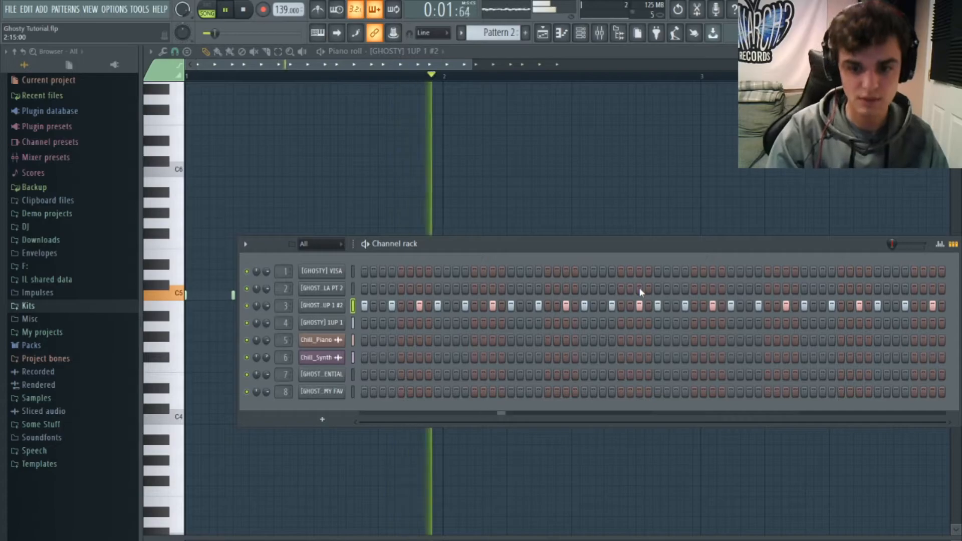
{"action": "left_click", "coordinate": [639, 289]}
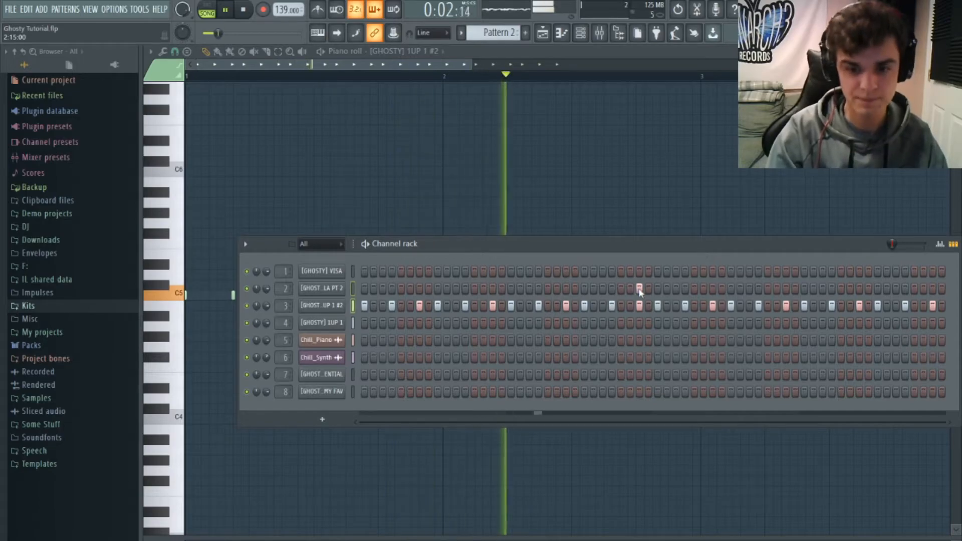
{"action": "left_click", "coordinate": [639, 289]}
{"action": "left_click", "coordinate": [603, 288]}
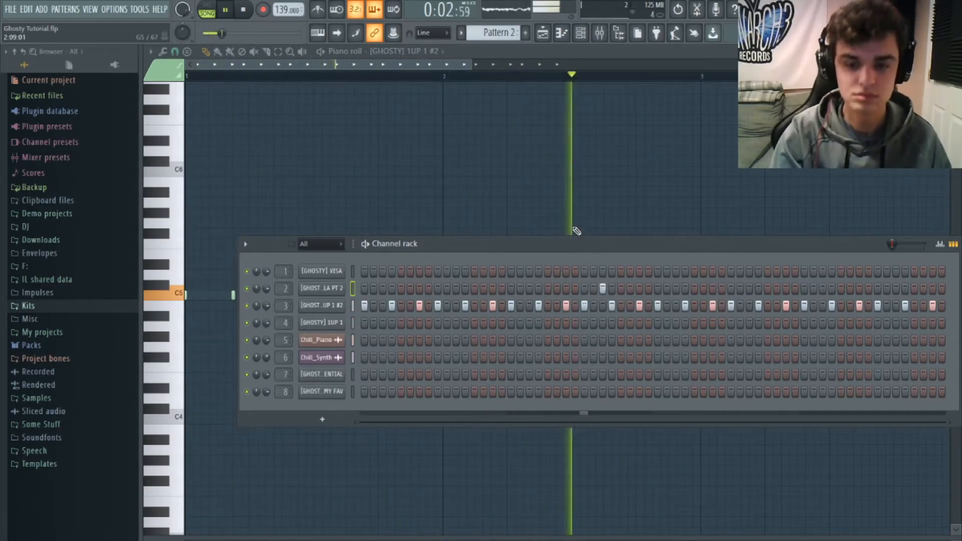
{"action": "left_click", "coordinate": [896, 289]}
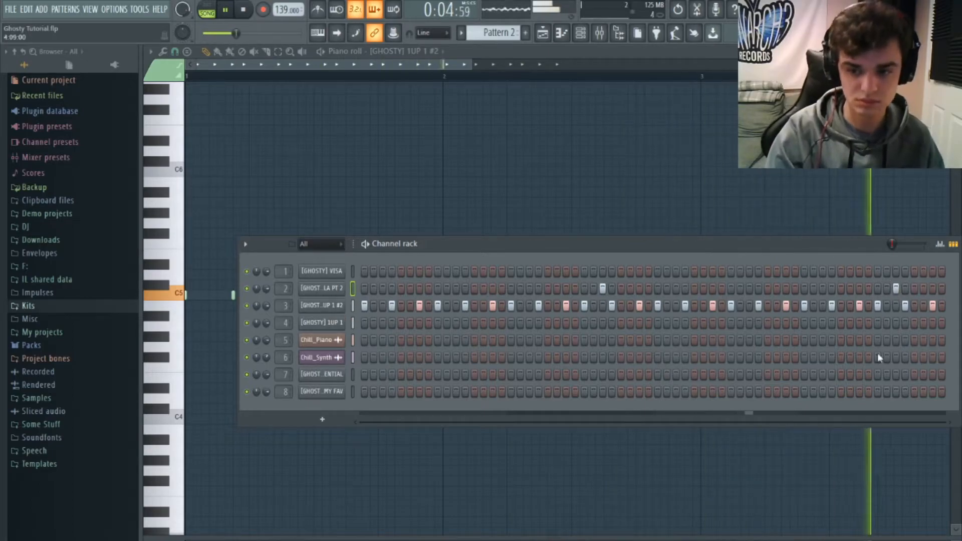
- During playback, try channel 7 hits on steps 1, 11 and 15 of Pattern 2 and remove them
{"action": "left_click", "coordinate": [353, 374]}
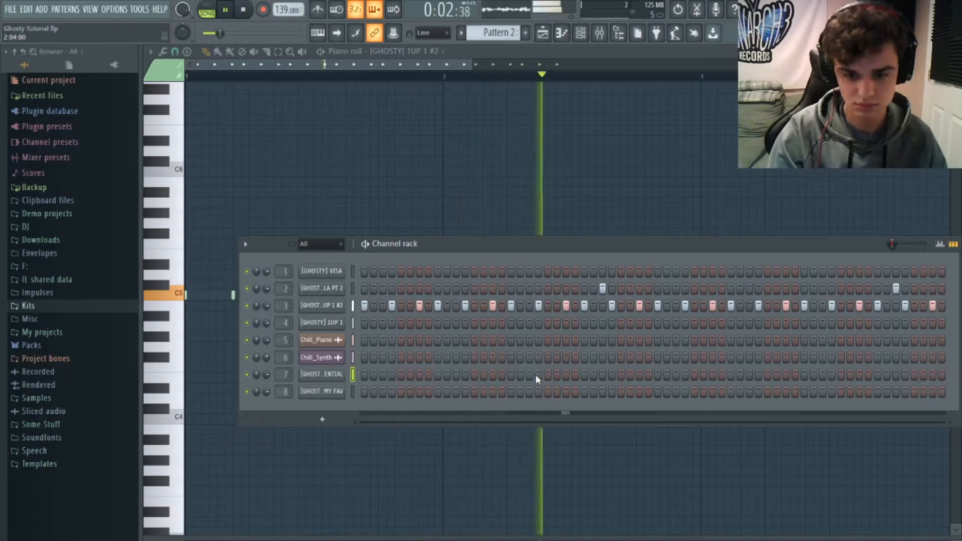
{"action": "left_click", "coordinate": [364, 374]}
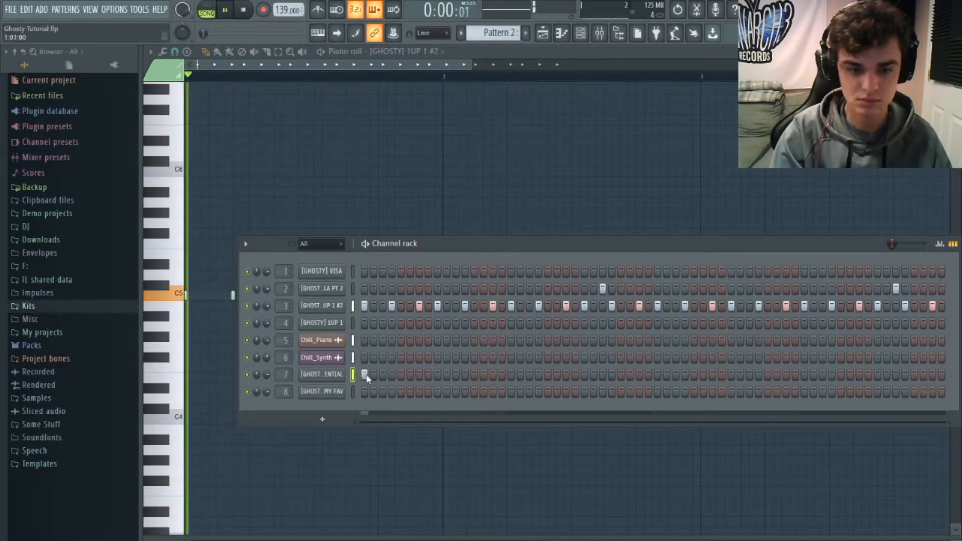
{"action": "key", "text": "space"}
{"action": "right_click", "coordinate": [367, 374]}
{"action": "key", "text": "space"}
{"action": "left_click", "coordinate": [457, 374]}
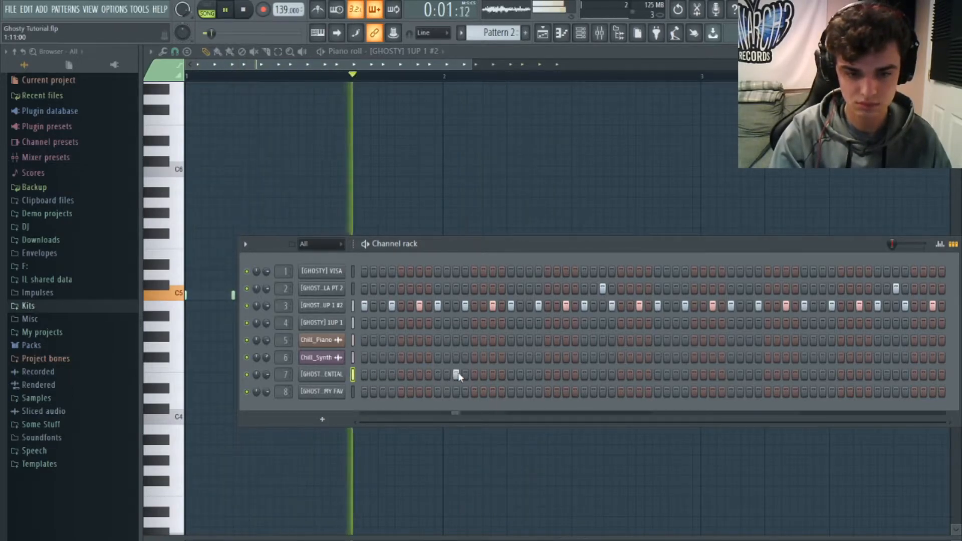
{"action": "left_click", "coordinate": [493, 374]}
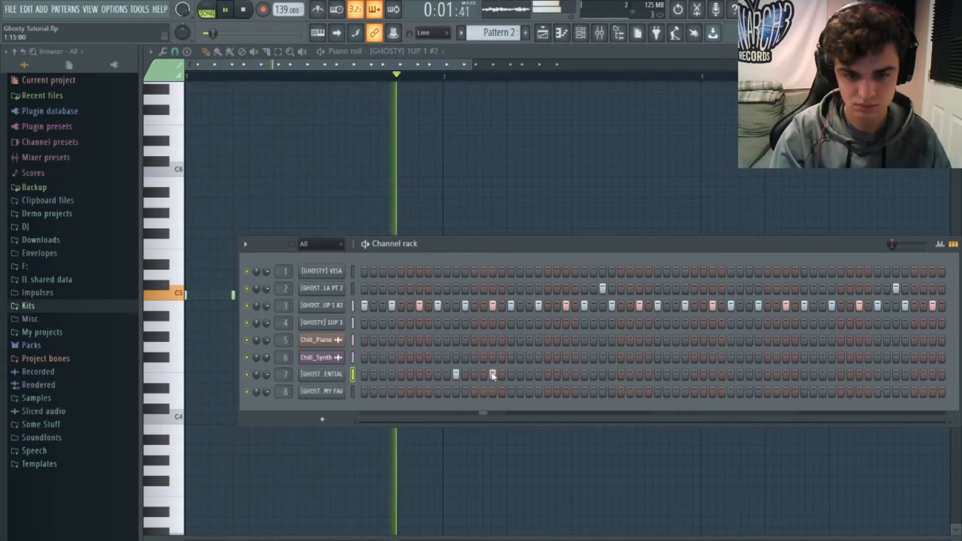
{"action": "key", "text": "space"}
{"action": "right_click", "coordinate": [493, 374]}
{"action": "key", "text": "space"}
{"action": "right_click", "coordinate": [457, 373]}
- Place channel 7 hits on steps 13, 39, 40 and 63 of Pattern 2 and set channel 2's volume to 62%
{"action": "left_click", "coordinate": [474, 375]}
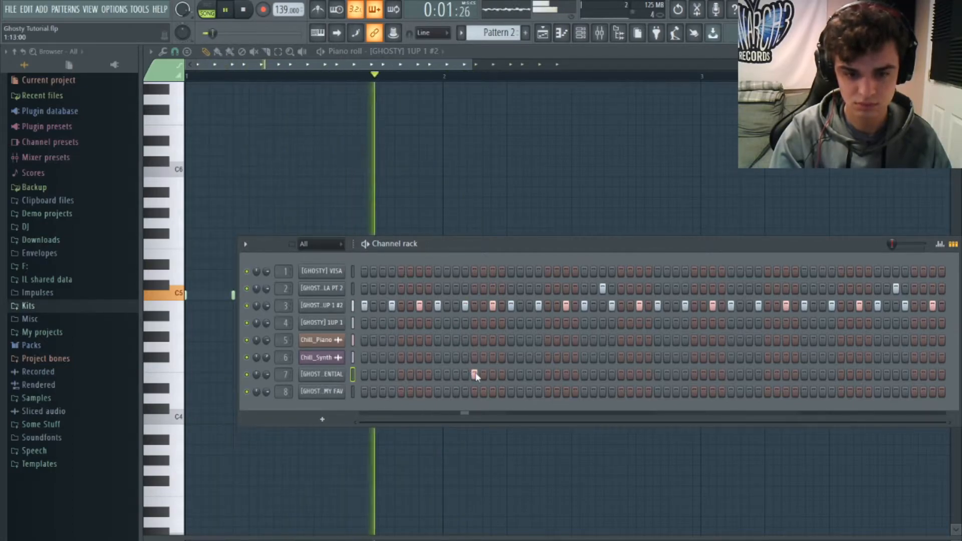
{"action": "key", "text": "space"}
{"action": "key", "text": "space"}
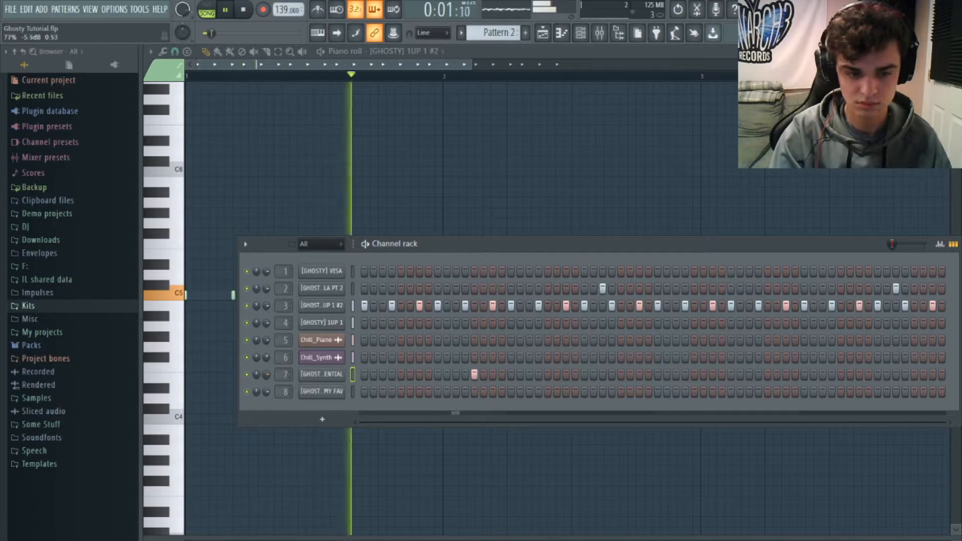
{"action": "left_click", "coordinate": [712, 375]}
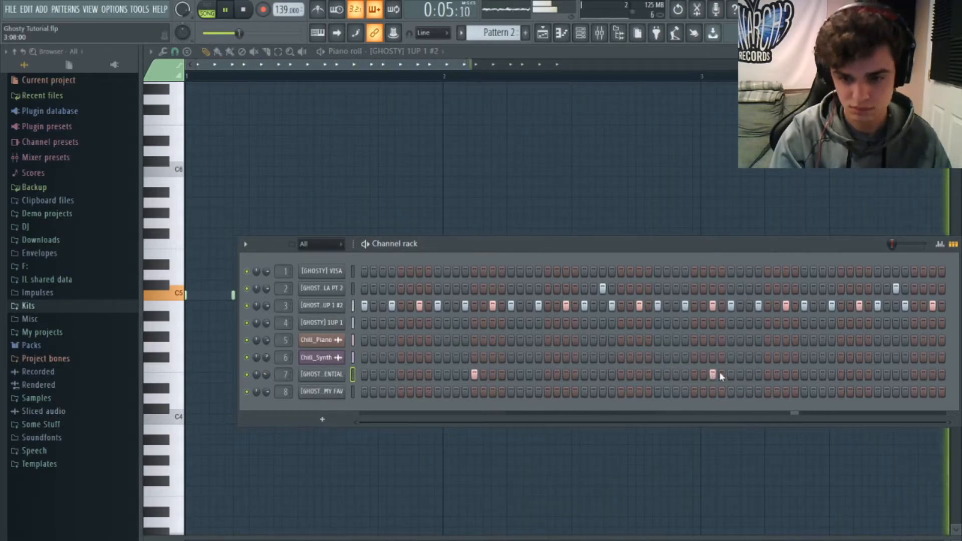
{"action": "left_click", "coordinate": [721, 375]}
{"action": "left_click", "coordinate": [933, 375]}
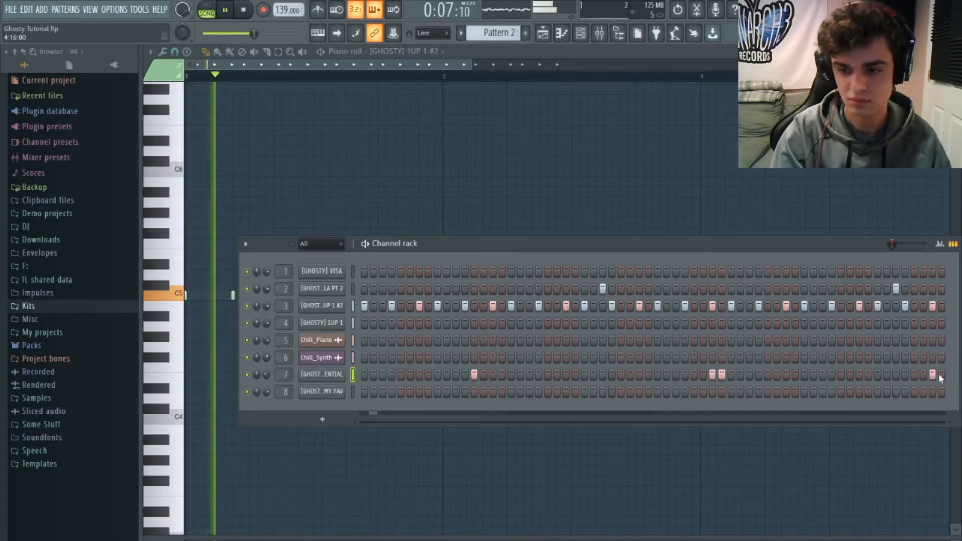
{"action": "left_click_drag", "start_coordinate": [266, 288], "coordinate": [266, 300]}
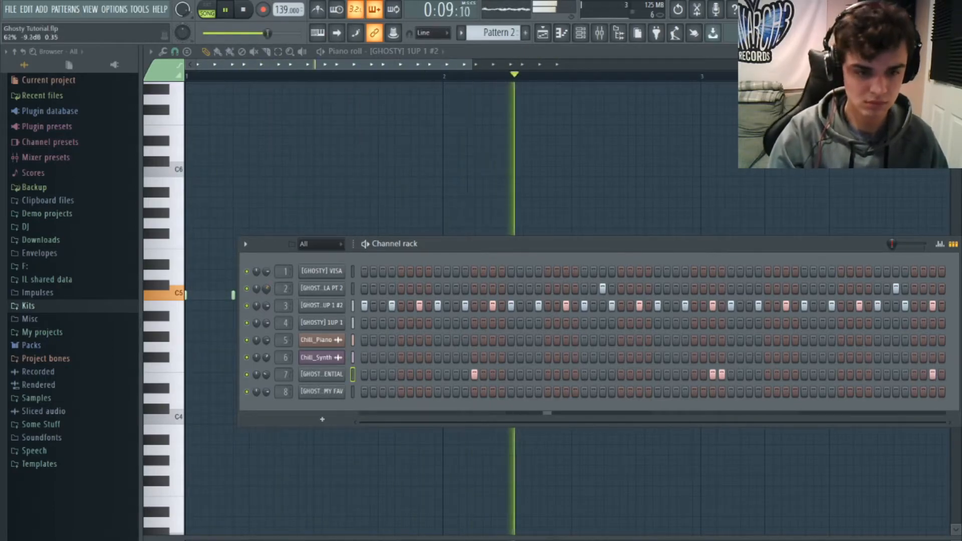
- Lower the last [GHOSTY] DRILLA PT 2 note of bar 4 to E4 in the piano roll and replay
{"action": "left_click", "coordinate": [443, 137]}
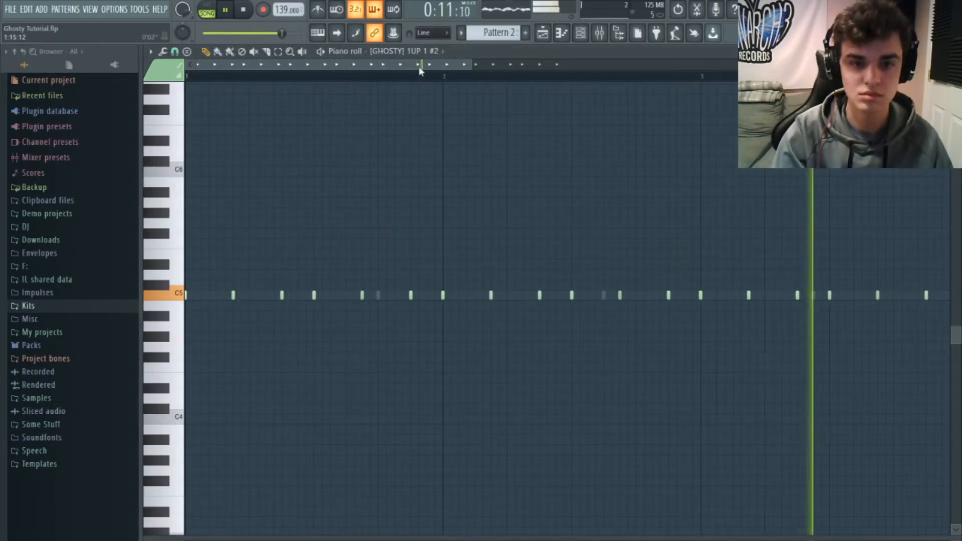
{"action": "left_click_drag", "start_coordinate": [460, 65], "coordinate": [638, 81]}
{"action": "left_click", "coordinate": [505, 77]}
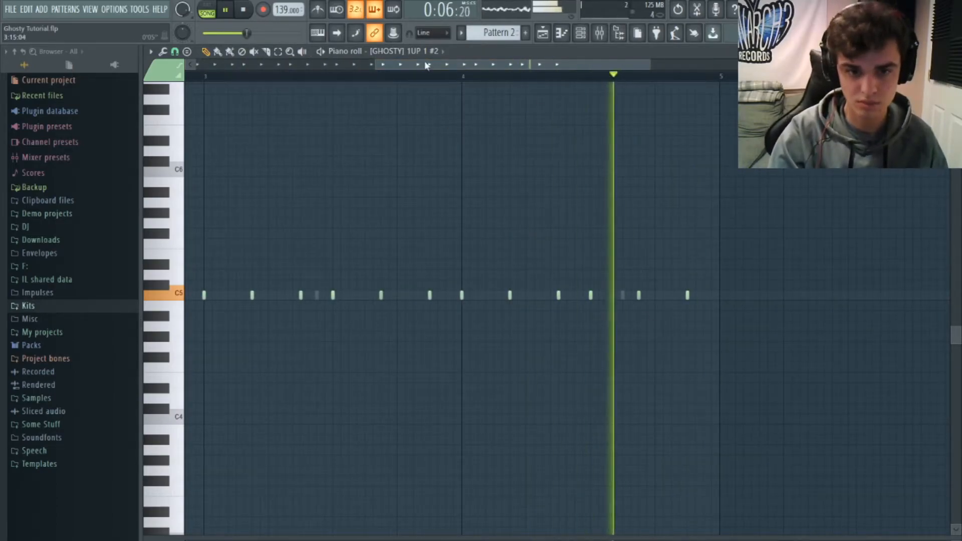
{"action": "left_click", "coordinate": [678, 389]}
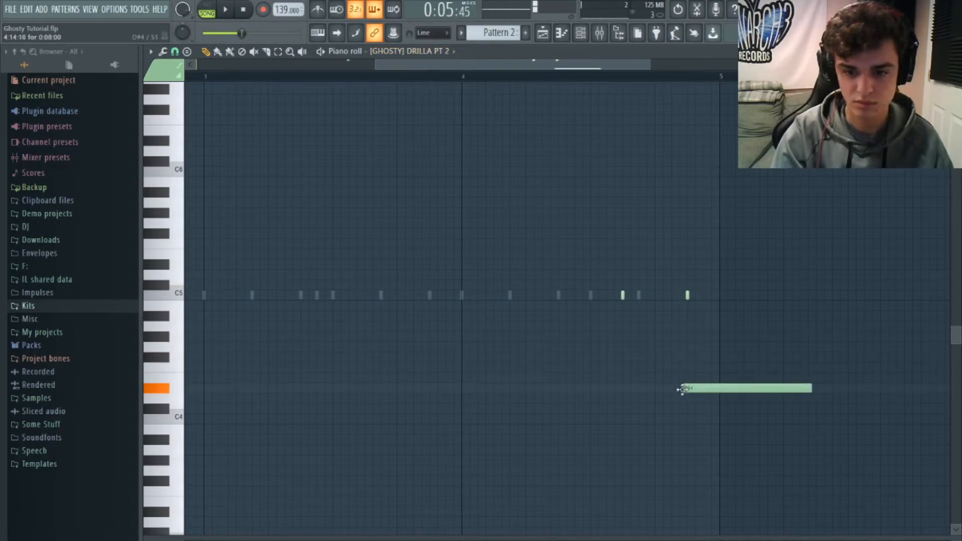
{"action": "right_click", "coordinate": [682, 389]}
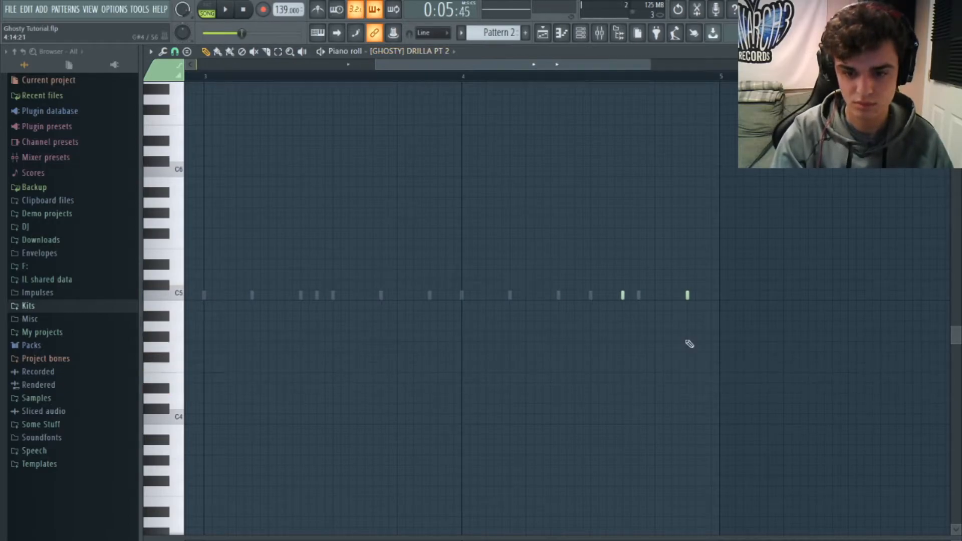
{"action": "left_click", "coordinate": [688, 378]}
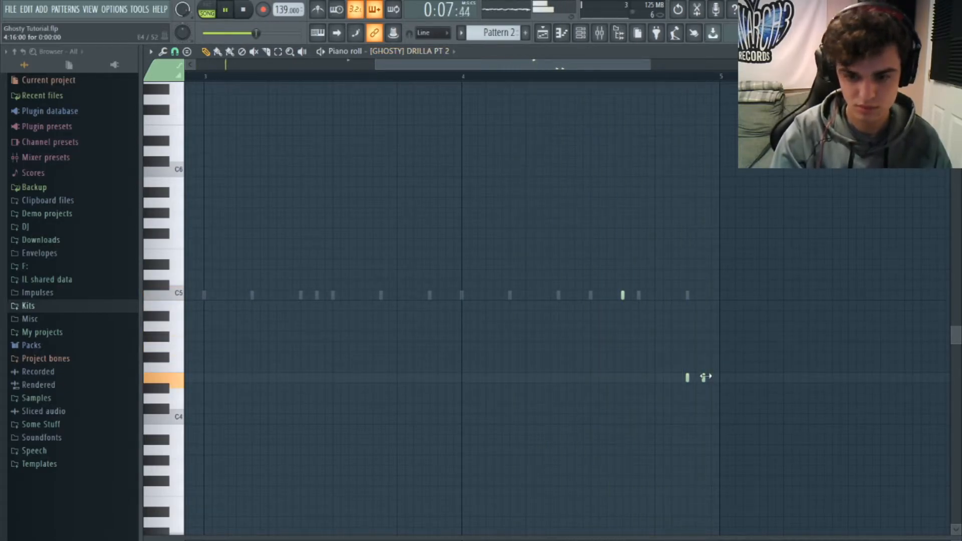
{"action": "key", "text": "space"}
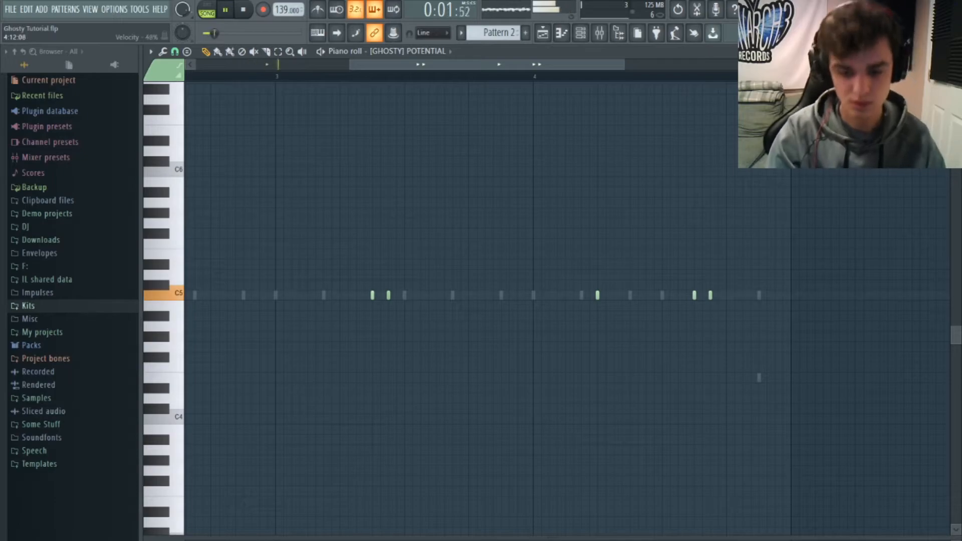
- Build a rapid roll of four F#5 notes at the start of bar 4 in [GHOSTY] DRILLA PT 2 and replay it
{"action": "left_click", "coordinate": [543, 40]}
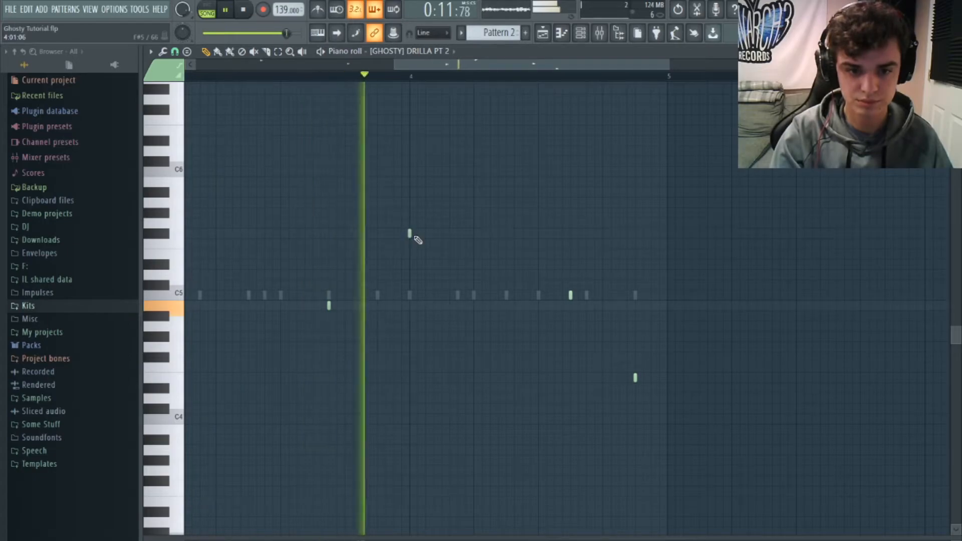
{"action": "left_click", "coordinate": [416, 232]}
{"action": "left_click", "coordinate": [422, 234]}
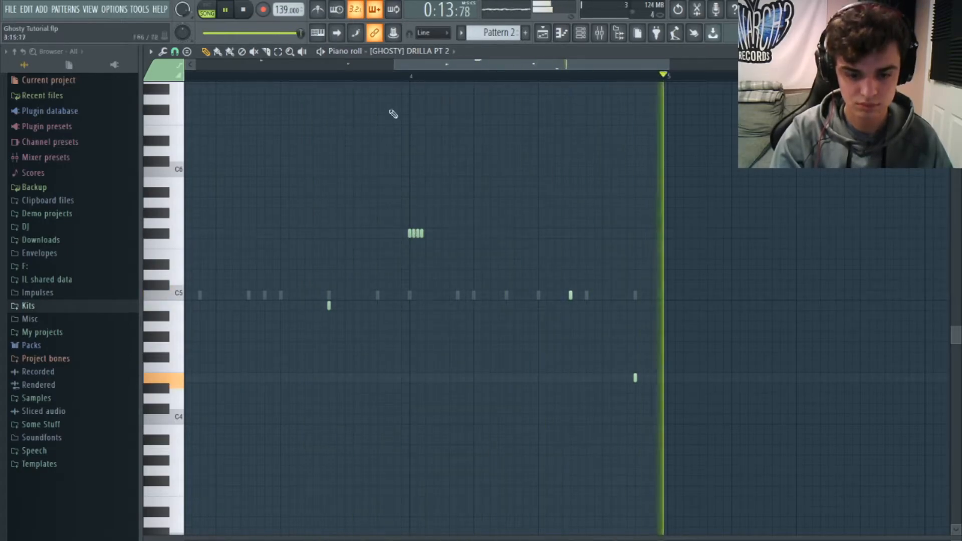
{"action": "left_click", "coordinate": [400, 74]}
{"action": "key", "text": "space"}
{"action": "key", "text": "space"}
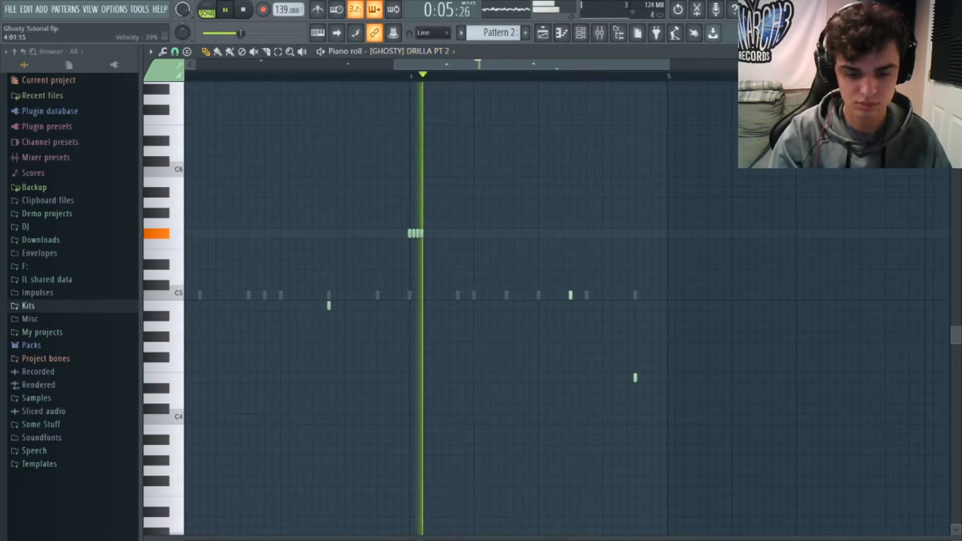
- Add a rapid roll of four G#4 notes from step 9 of bar 4 in [GHOSTY] DRILLA PT 2 and replay it
{"action": "left_click", "coordinate": [540, 336]}
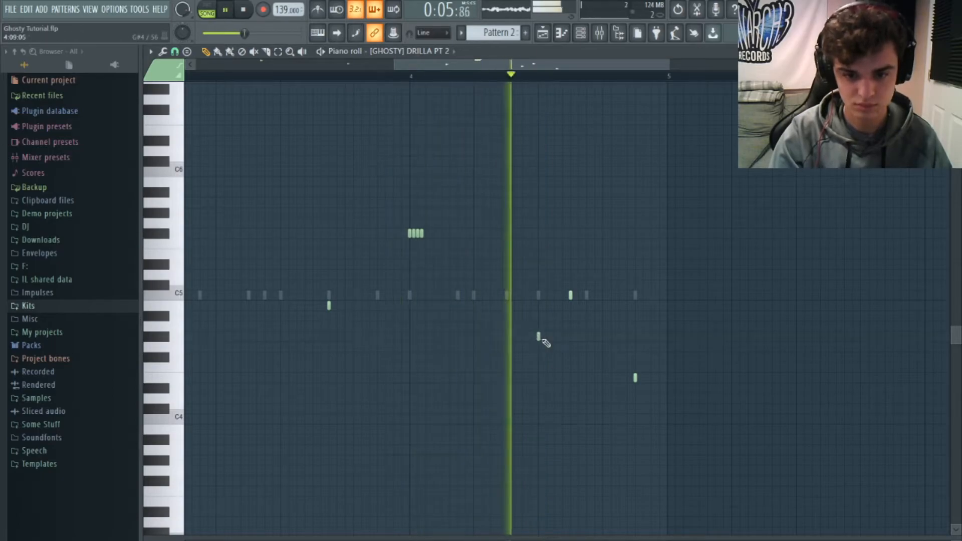
{"action": "left_click", "coordinate": [543, 336]}
{"action": "left_click", "coordinate": [545, 336]}
{"action": "left_click", "coordinate": [549, 336]}
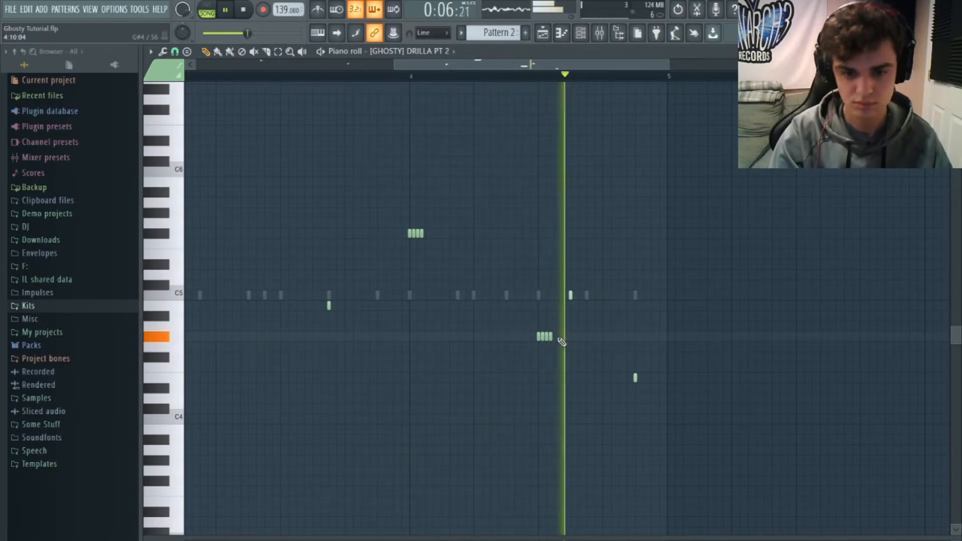
{"action": "key", "text": "space"}
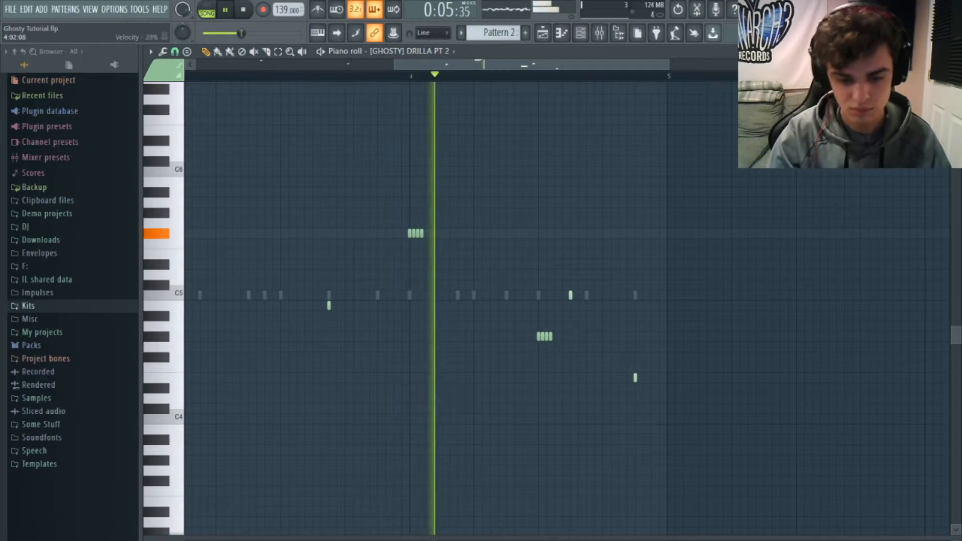
- Put a [GHOSTY] VISA hit on step 1 of Pattern 3 and check the mixer before returning to the channel rack
{"action": "left_click", "coordinate": [548, 42]}
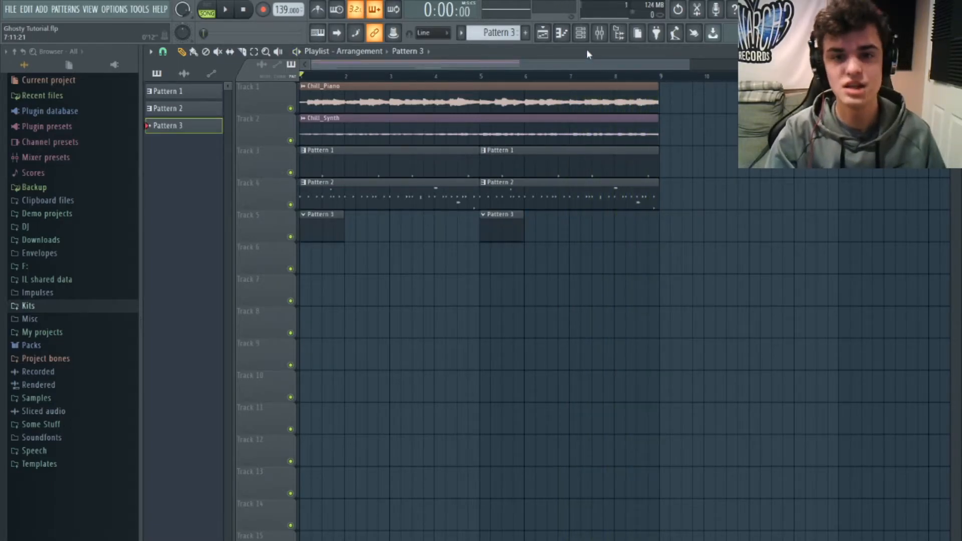
{"action": "left_click", "coordinate": [581, 33]}
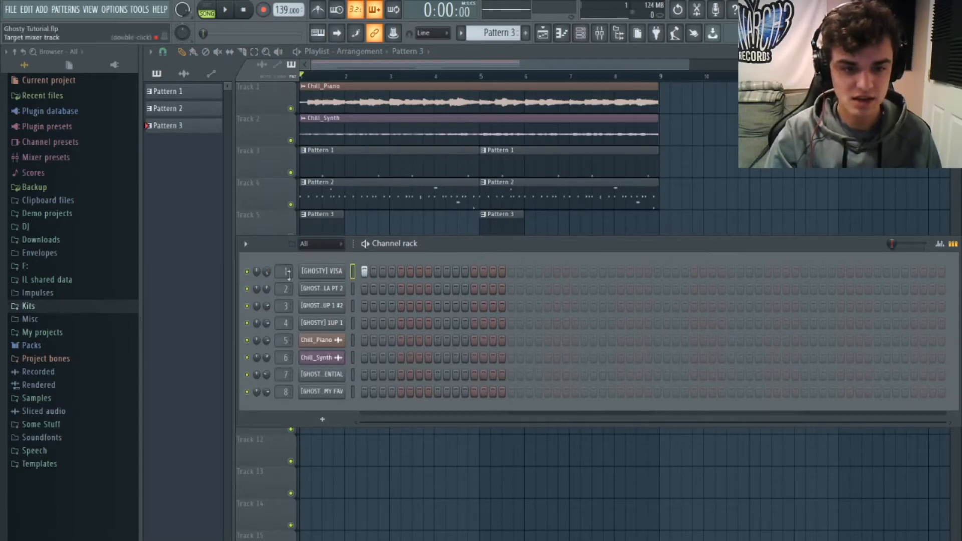
{"action": "left_click", "coordinate": [318, 273]}
{"action": "left_click", "coordinate": [497, 136]}
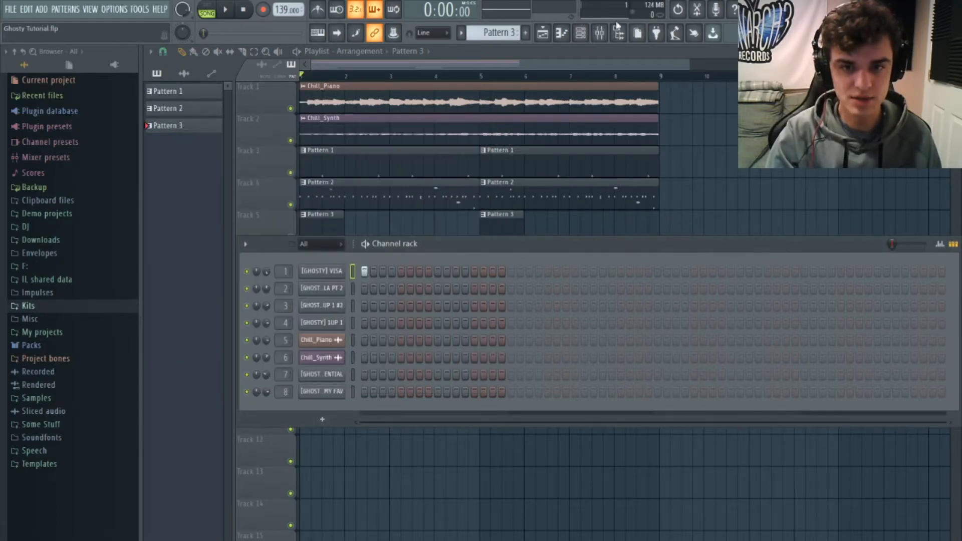
{"action": "key", "text": "F9"}
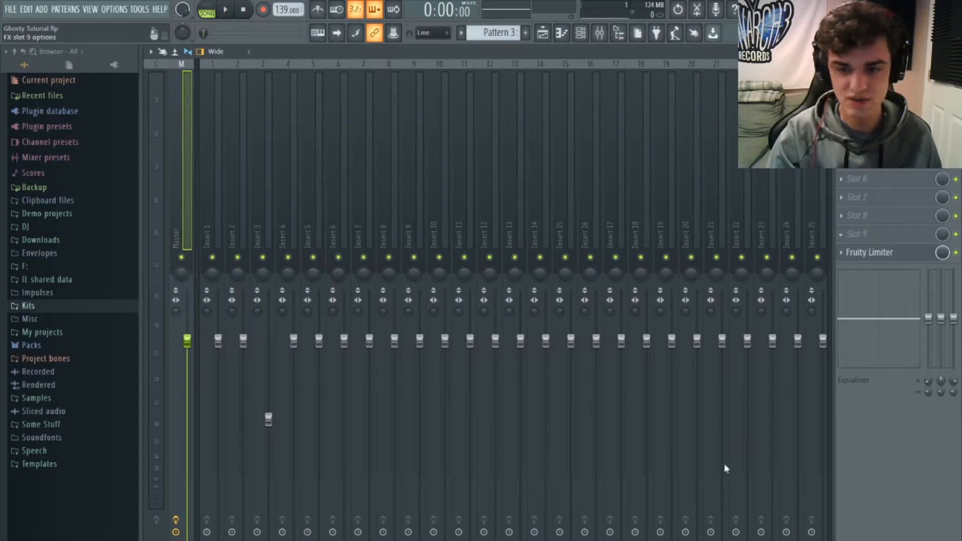
{"action": "left_click", "coordinate": [561, 34]}
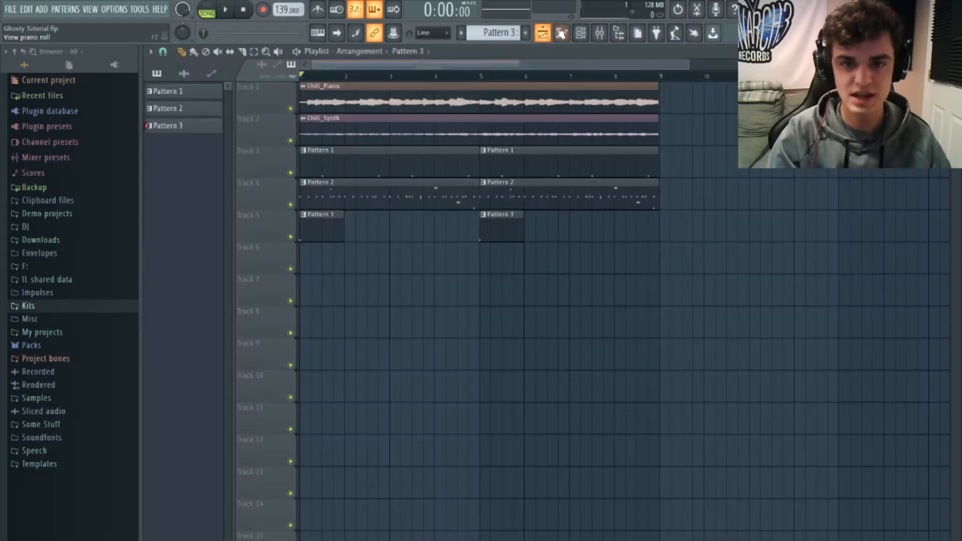
{"action": "left_click", "coordinate": [581, 34]}
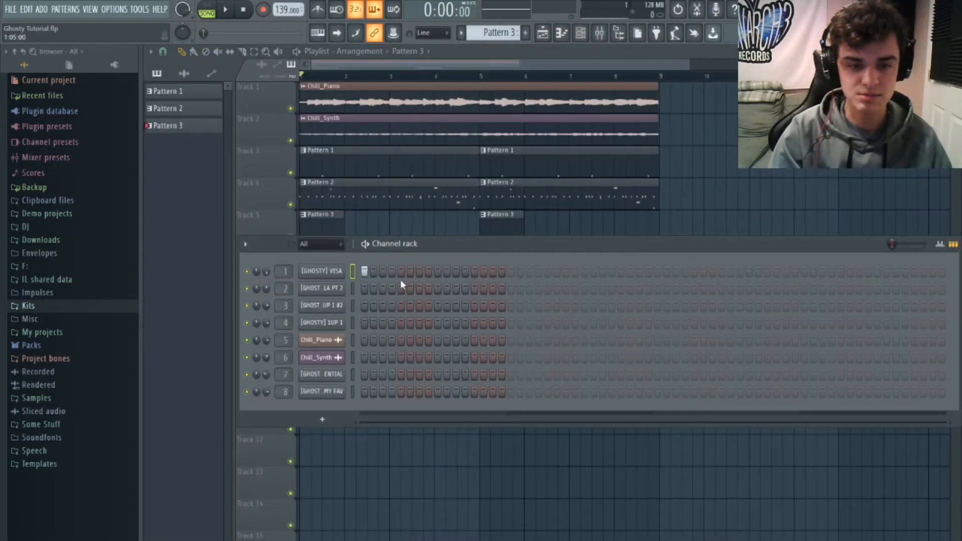
- During playback, add a [GHOSTY] VISA hit on step 33 of Pattern 3 and try one on step 47
{"action": "key", "text": "space"}
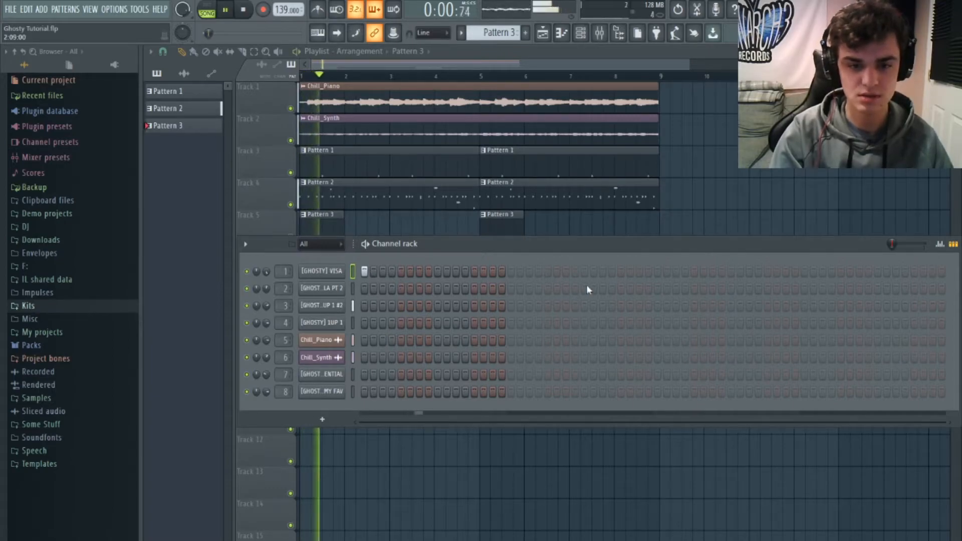
{"action": "left_click", "coordinate": [657, 271]}
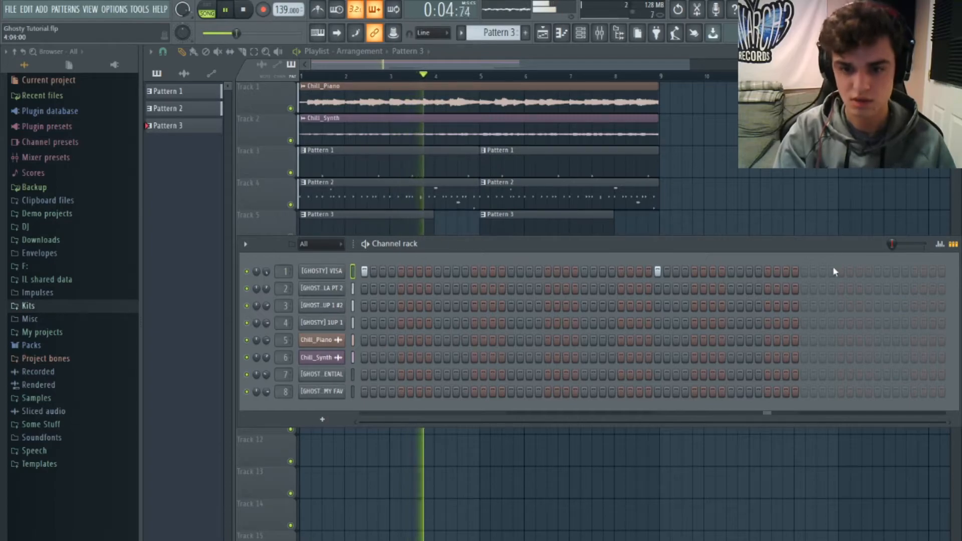
{"action": "left_click", "coordinate": [786, 272]}
{"action": "key", "text": "space"}
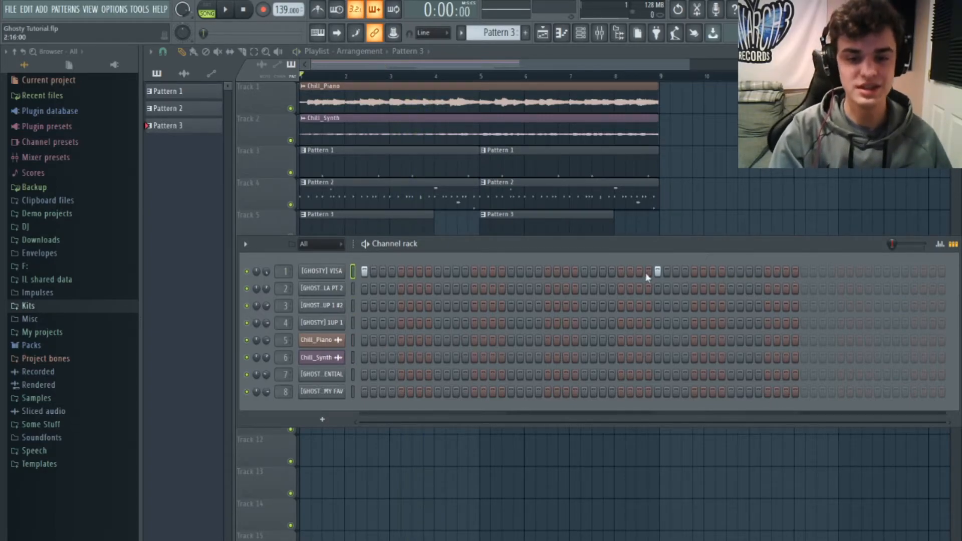
- Try [GHOSTY] VISA hits on steps 16 and 9, and place hits on steps 15, 23 and 25 instead
{"action": "left_click", "coordinate": [502, 271]}
{"action": "left_click", "coordinate": [437, 271]}
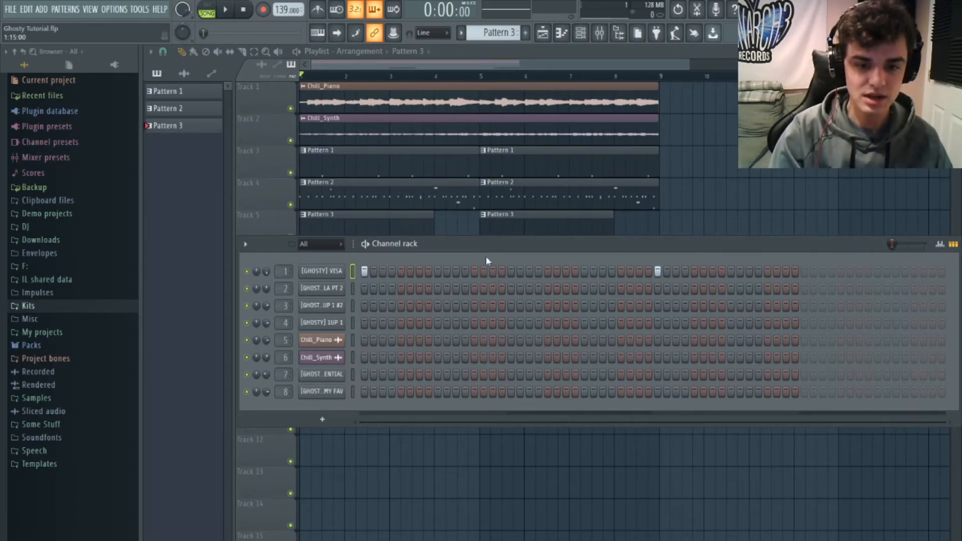
{"action": "left_click", "coordinate": [493, 271]}
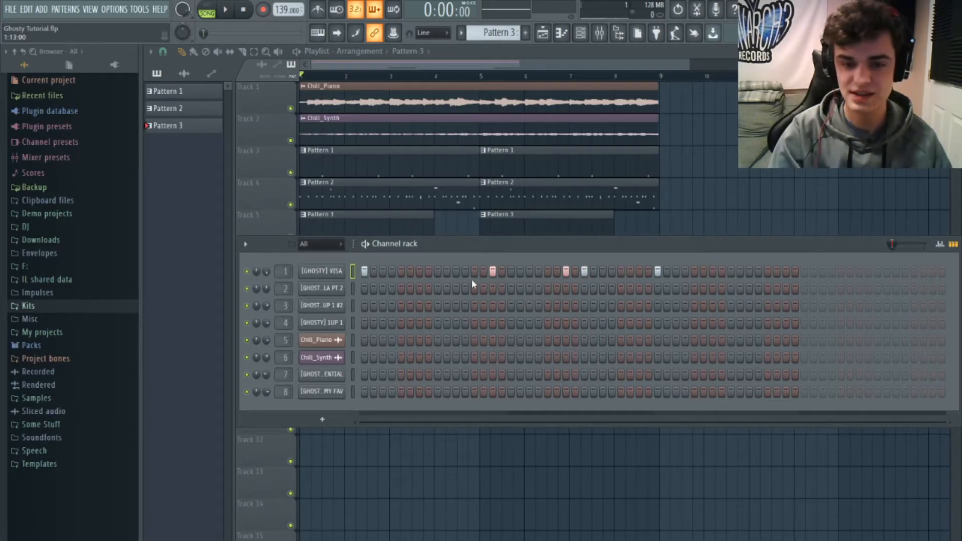
- Replay the arrangement, move the channel rack clear of the Pattern 3 clips and add a [GHOSTY] VISA hit on step 51
{"action": "key", "text": "space"}
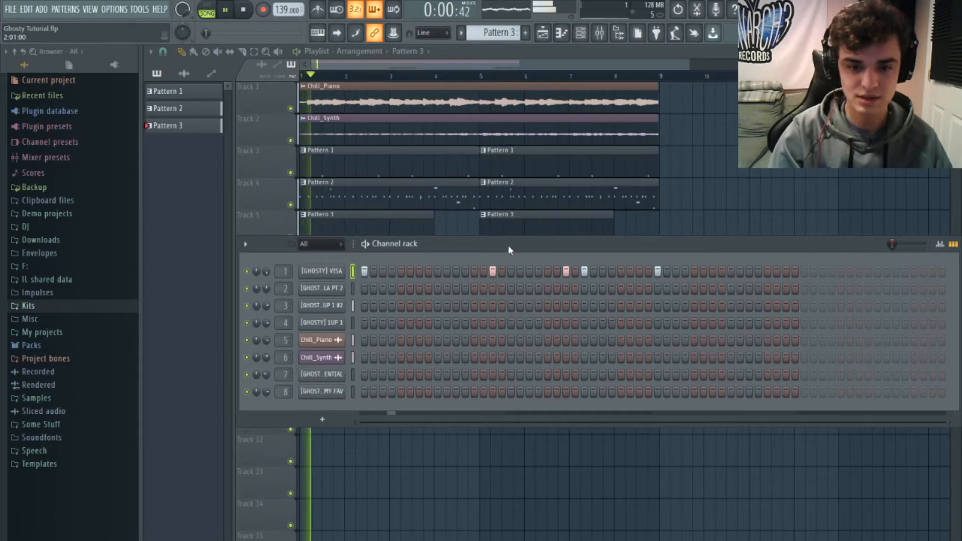
{"action": "left_click_drag", "start_coordinate": [508, 245], "coordinate": [451, 273]}
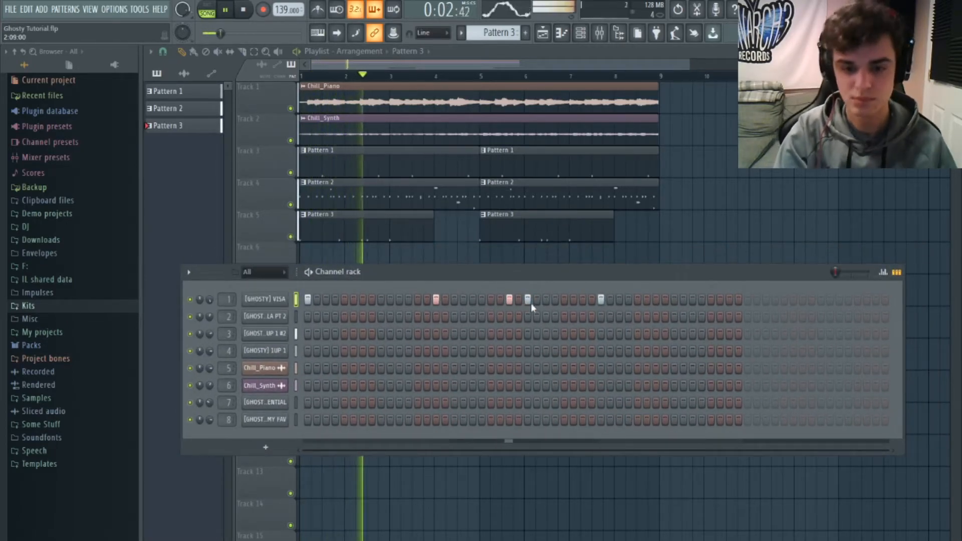
{"action": "left_click", "coordinate": [766, 299]}
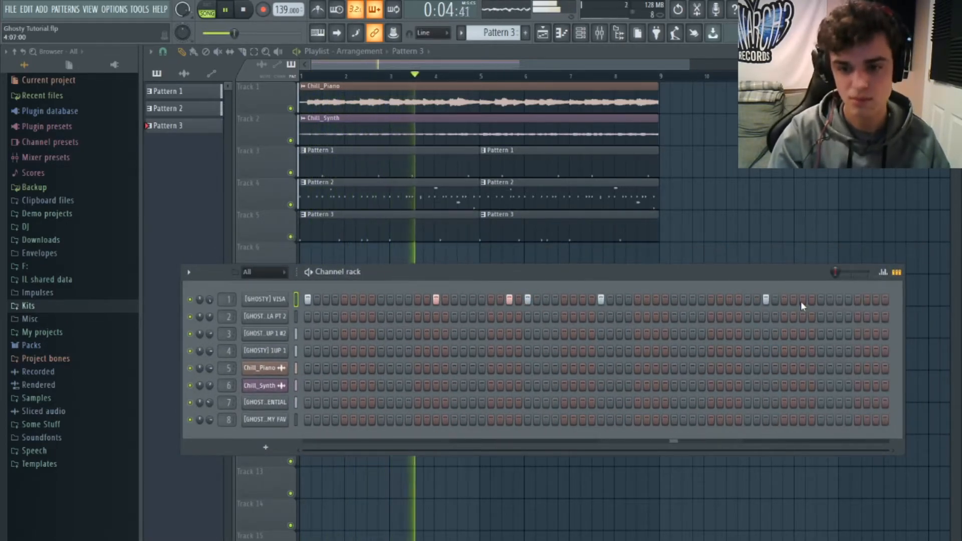
- Add [GHOSTY] VISA hits on steps 55 and 57 of Pattern 3 and try one on step 59
{"action": "left_click", "coordinate": [802, 300]}
{"action": "left_click", "coordinate": [821, 299]}
{"action": "left_click", "coordinate": [839, 300]}
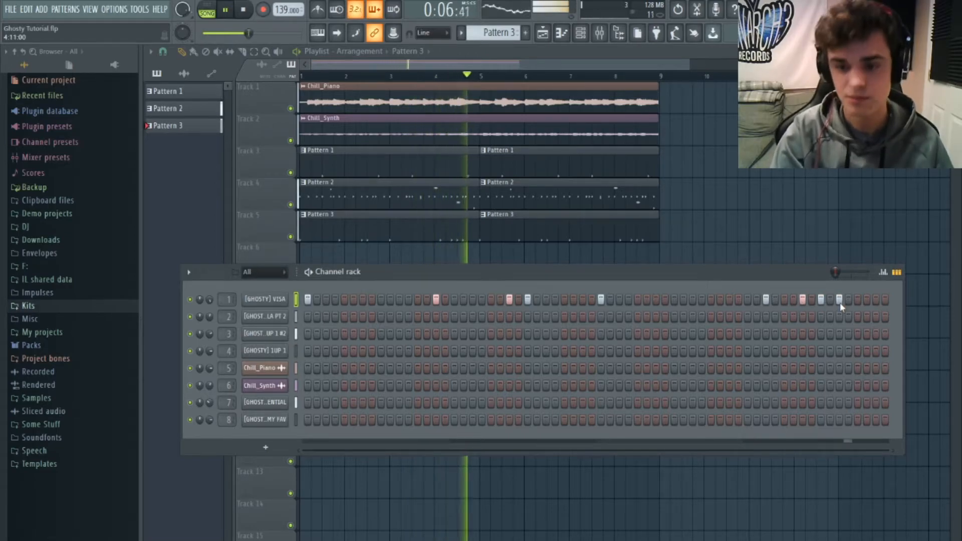
{"action": "right_click", "coordinate": [840, 301]}
- Check the playback levels in the mixer, lower the Insert 1 fader slightly and return to the channel rack
{"action": "key", "text": "F6"}
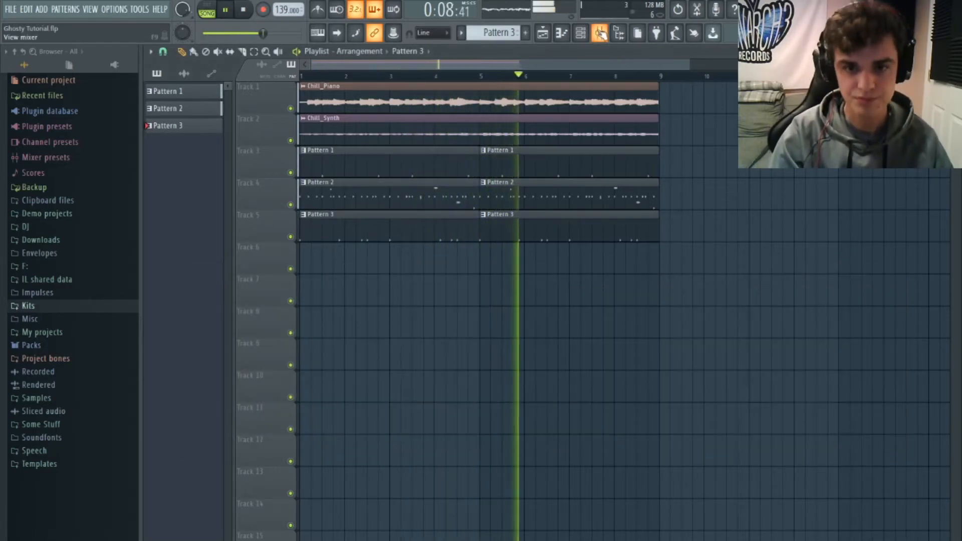
{"action": "key", "text": "F9"}
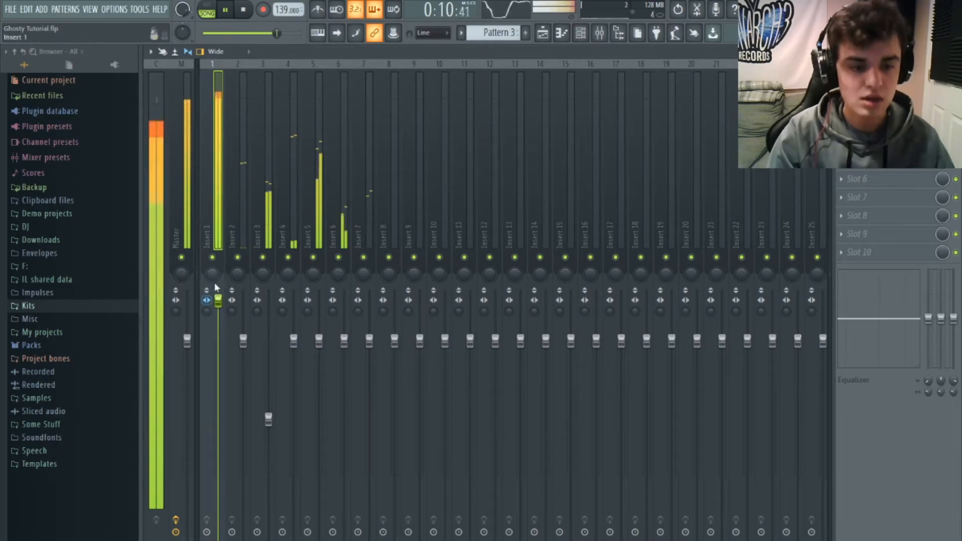
{"action": "left_click", "coordinate": [206, 301]}
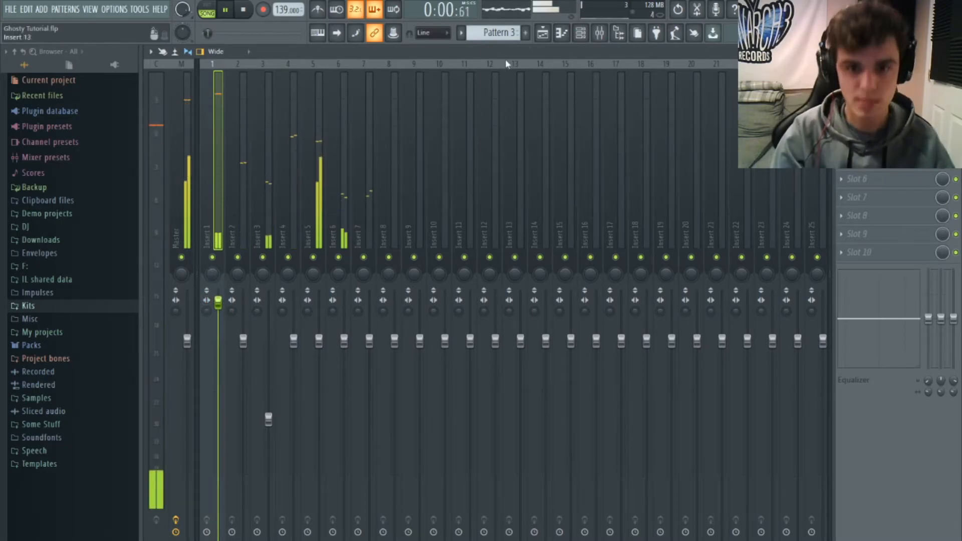
{"action": "left_click", "coordinate": [542, 33]}
{"action": "left_click", "coordinate": [599, 33]}
{"action": "left_click", "coordinate": [580, 33]}
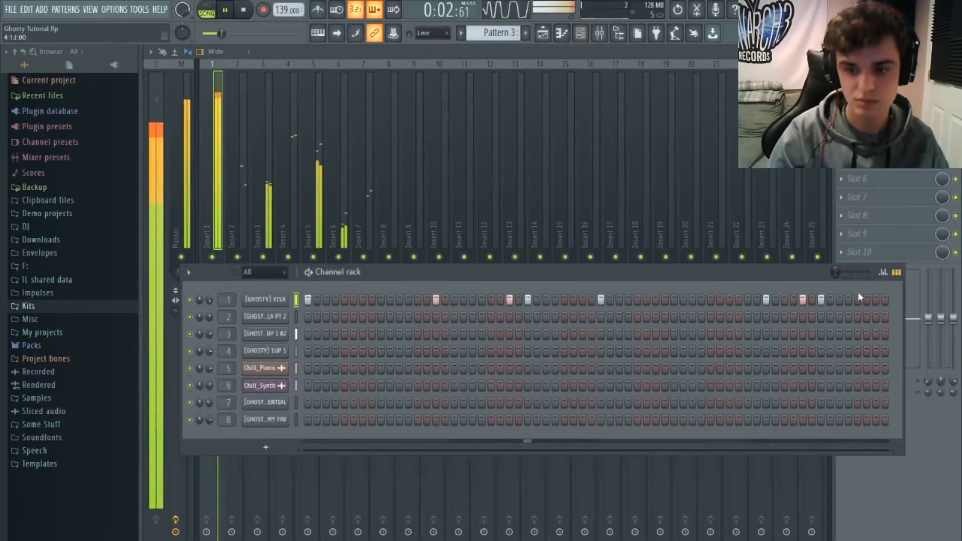
- Open the [GHOSTY] VISA piano roll for Pattern 3 and add C5 hits on steps 8 and 11 of bar 6
{"action": "left_click", "coordinate": [543, 33]}
{"action": "double_click", "coordinate": [411, 230]}
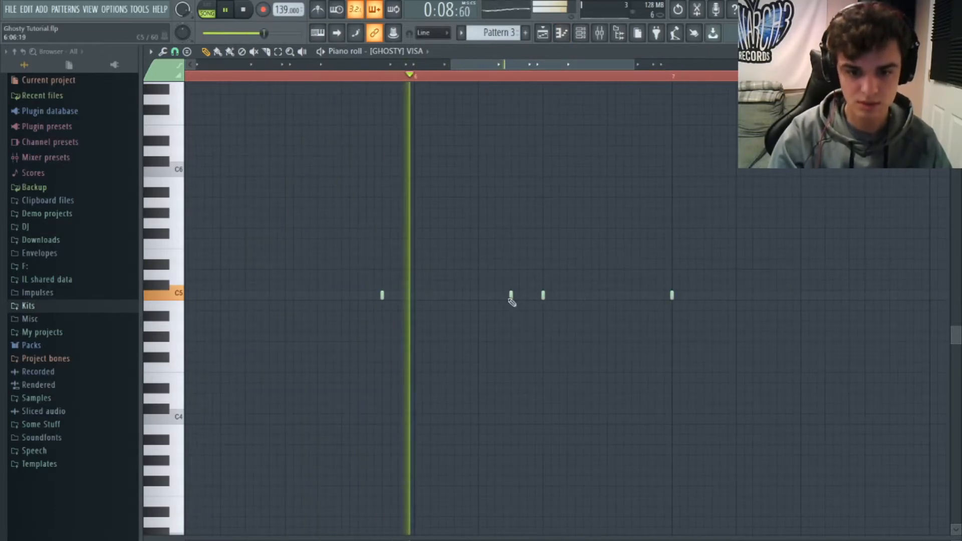
{"action": "left_click", "coordinate": [527, 296]}
{"action": "key", "text": "space"}
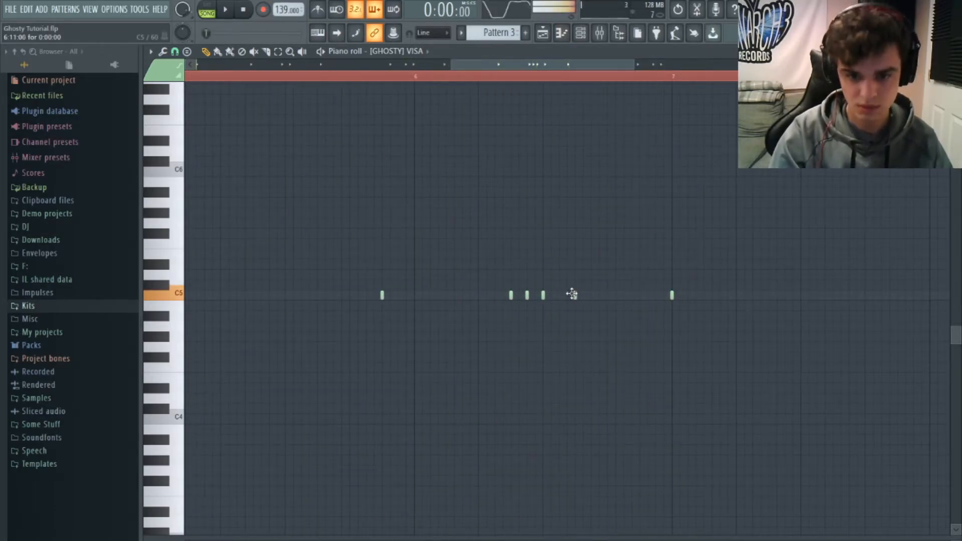
- Add C5 [GHOSTY] VISA hits on step 11 and near step 15 of bar 8 while replaying the passage
{"action": "left_click", "coordinate": [479, 80]}
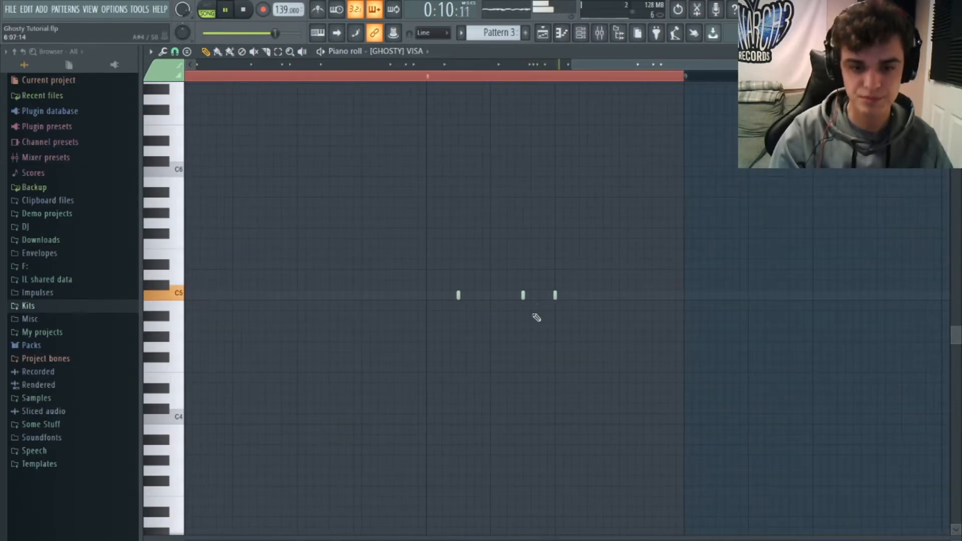
{"action": "left_click_drag", "start_coordinate": [577, 298], "coordinate": [590, 298]}
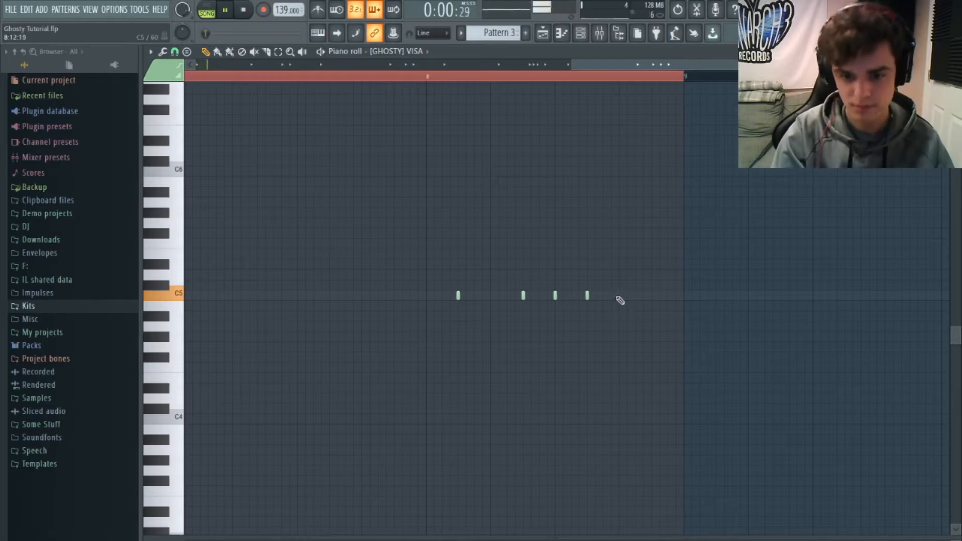
{"action": "left_click", "coordinate": [651, 296]}
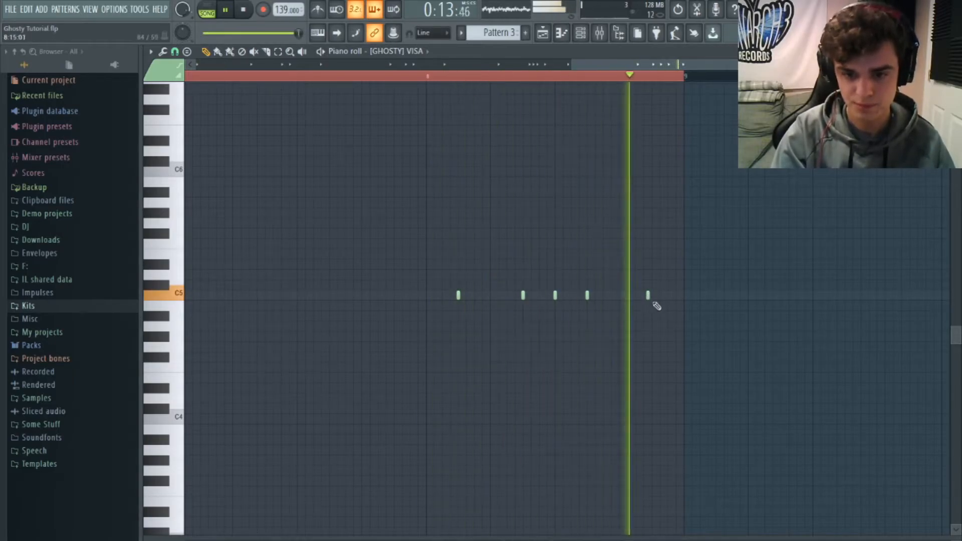
{"action": "left_click", "coordinate": [651, 296]}
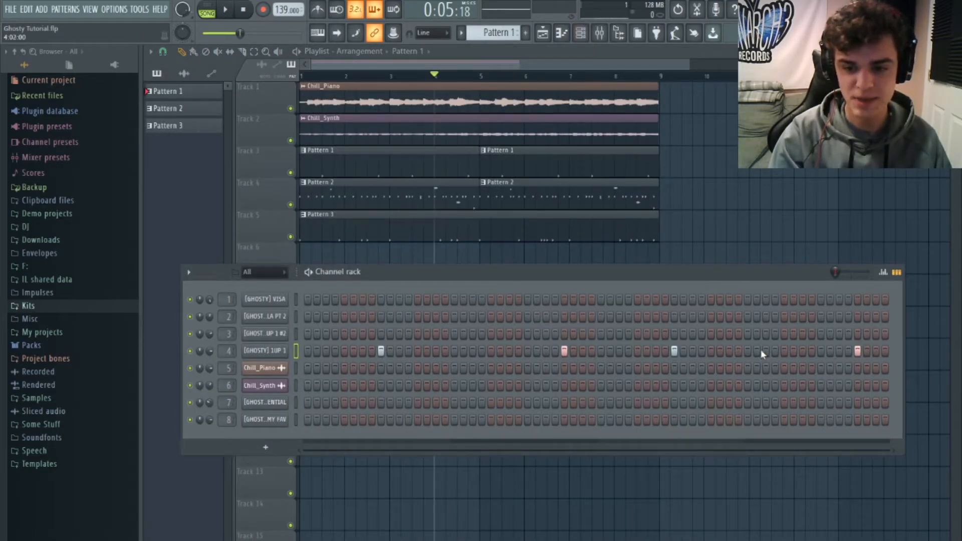
- Add a [GHOSTY] 1UP 1 hit on step 51 of Pattern 1 and replay the arrangement from around bar 3
{"action": "left_click", "coordinate": [766, 350]}
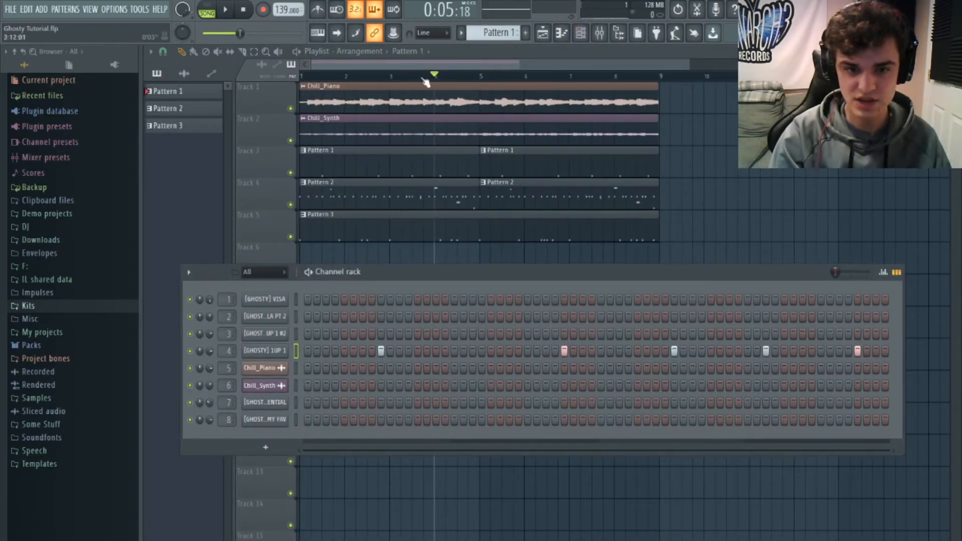
{"action": "left_click", "coordinate": [403, 80]}
{"action": "key", "text": "space"}
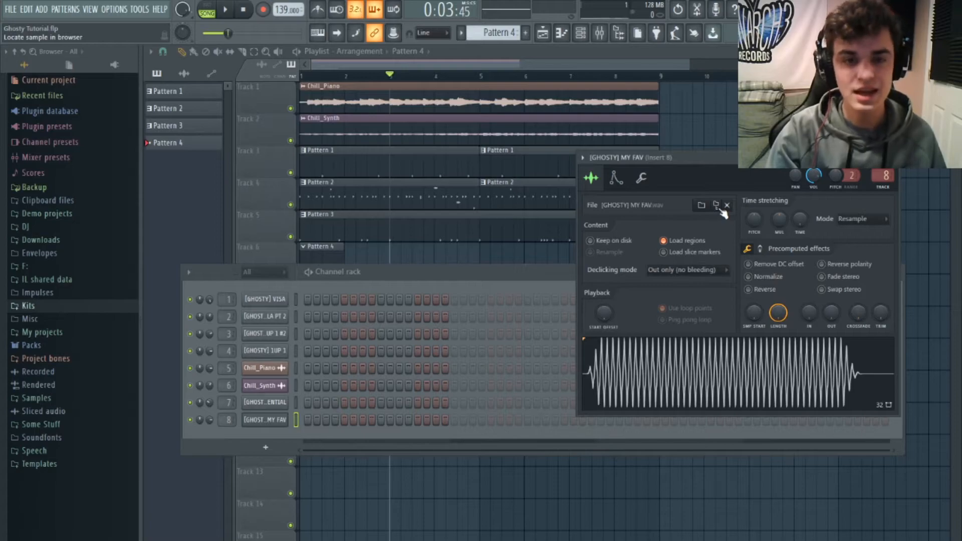
- Check the [GHOSTY] MY FAV volume envelope and draw a half-bar F5 note at the start of Pattern 4
{"action": "left_click", "coordinate": [615, 179]}
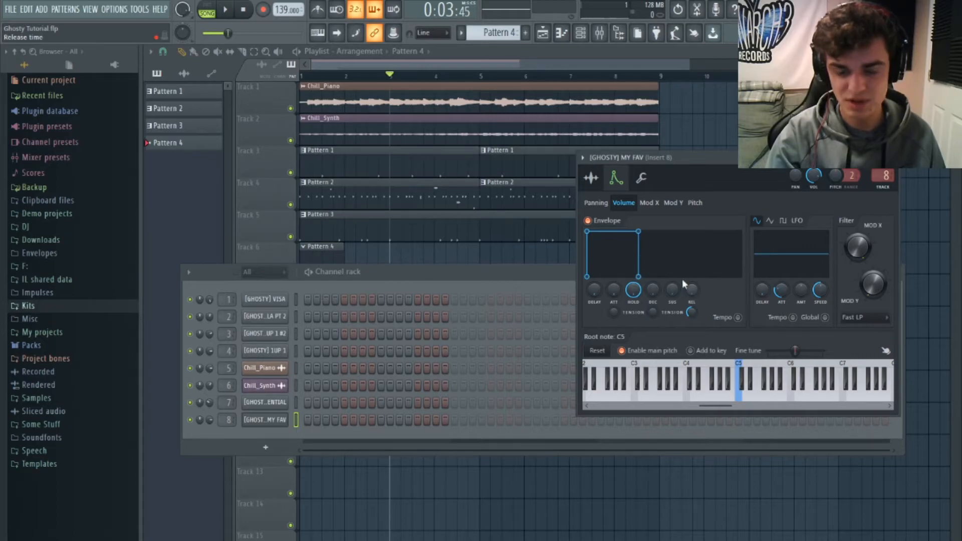
{"action": "key", "text": "F5"}
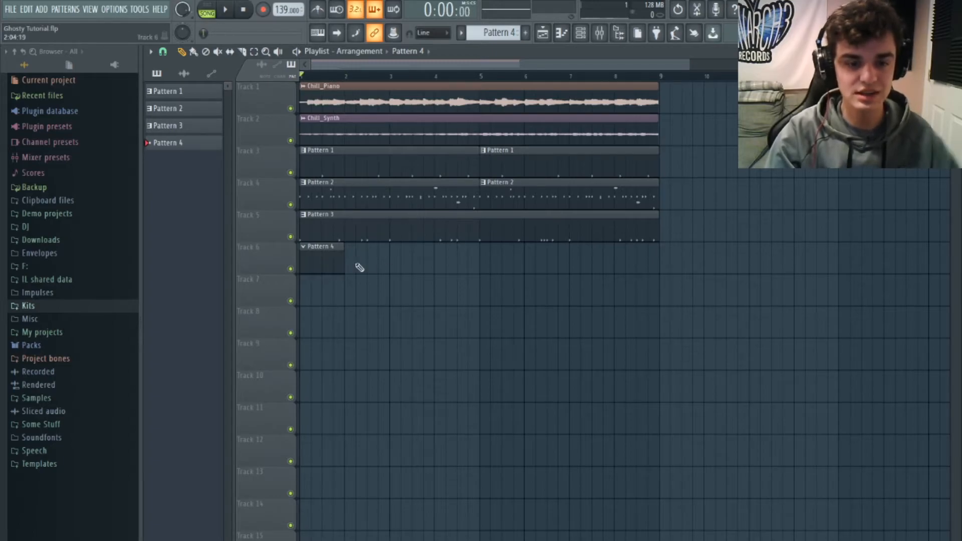
{"action": "key", "text": "F7"}
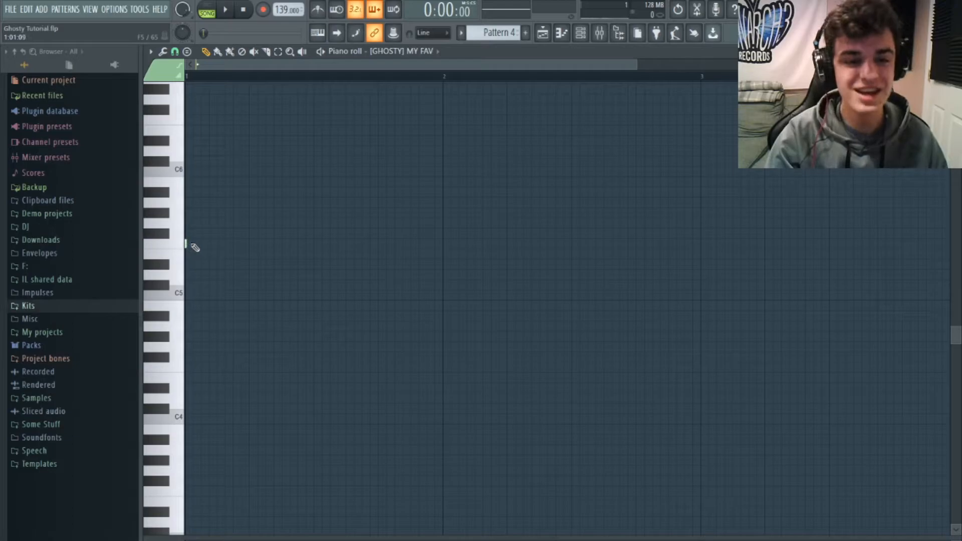
{"action": "left_click_drag", "start_coordinate": [186, 244], "coordinate": [355, 252]}
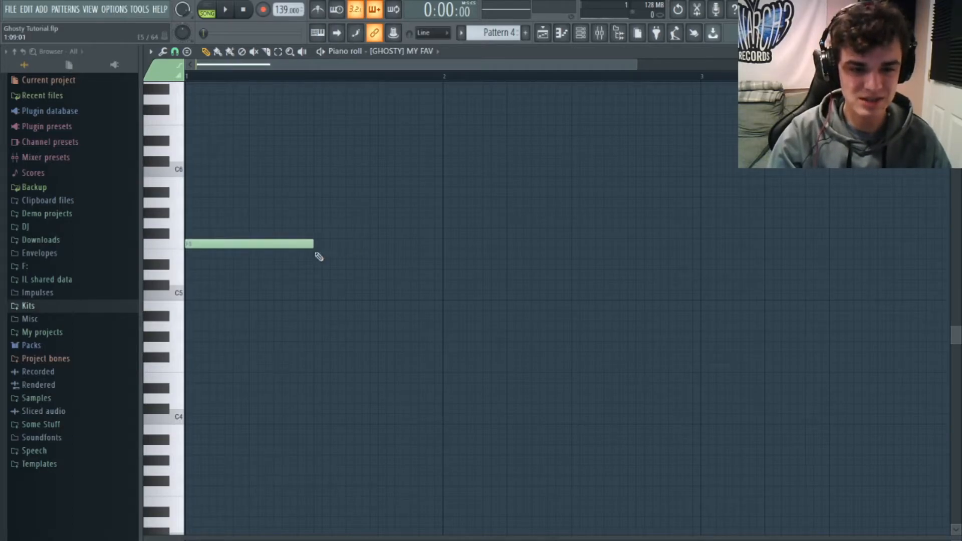
{"action": "key", "text": "space"}
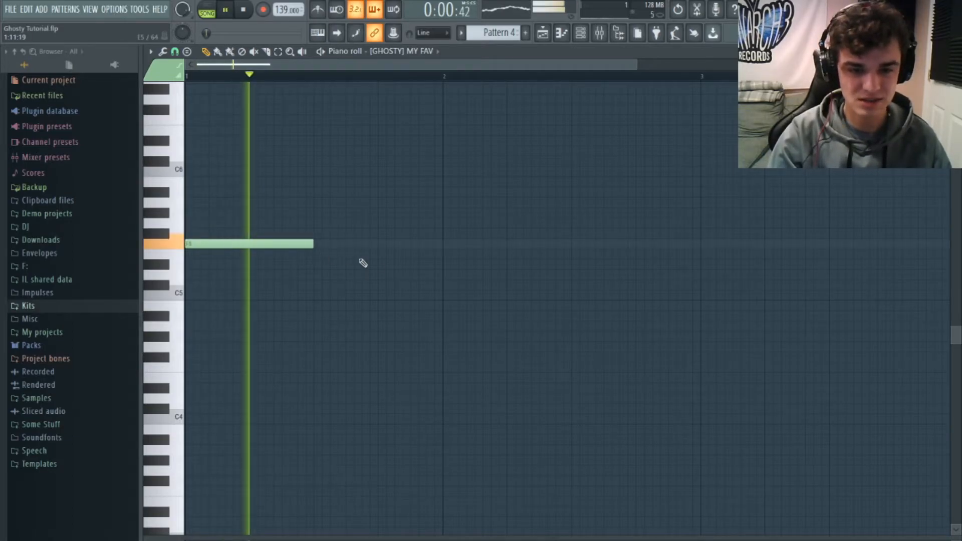
- Add a six-step F5 note from step 15 of bar 1 and F5 notes from steps 7 and 9 of bar 2
{"action": "left_click", "coordinate": [413, 245]}
{"action": "left_click_drag", "start_coordinate": [534, 244], "coordinate": [507, 251]}
{"action": "key", "text": "space"}
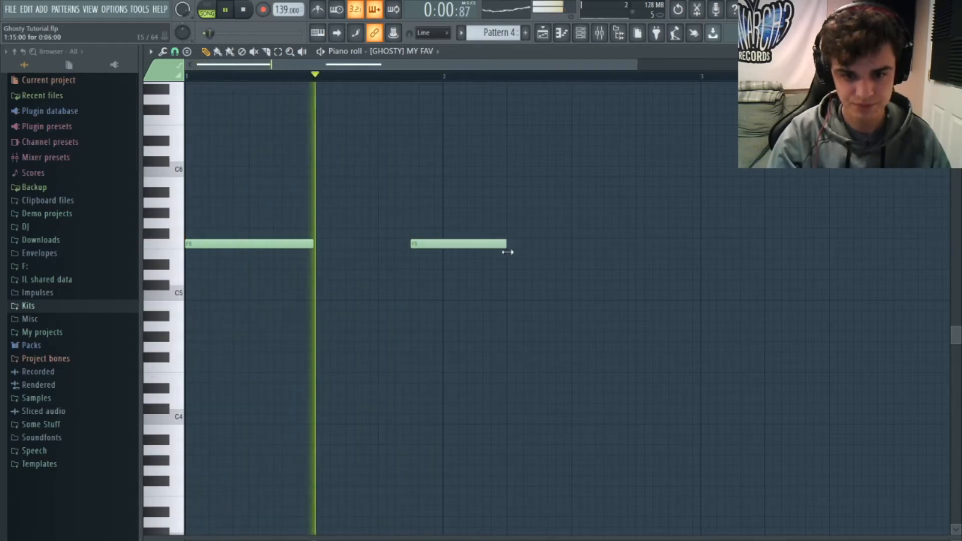
{"action": "left_click", "coordinate": [541, 244]}
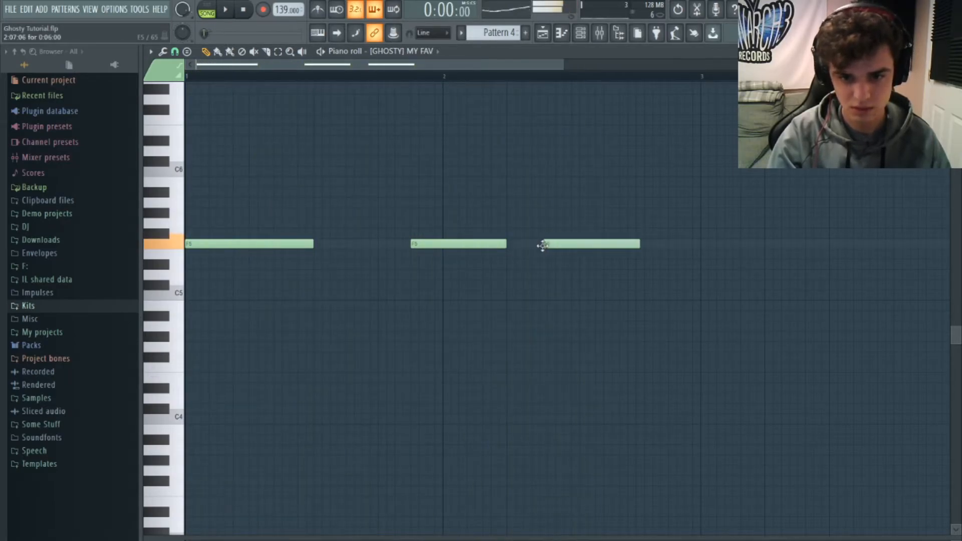
{"action": "left_click_drag", "start_coordinate": [635, 245], "coordinate": [692, 270]}
{"action": "scroll", "coordinate": [209, 99], "scroll_direction": "up", "scroll_amount": 3}
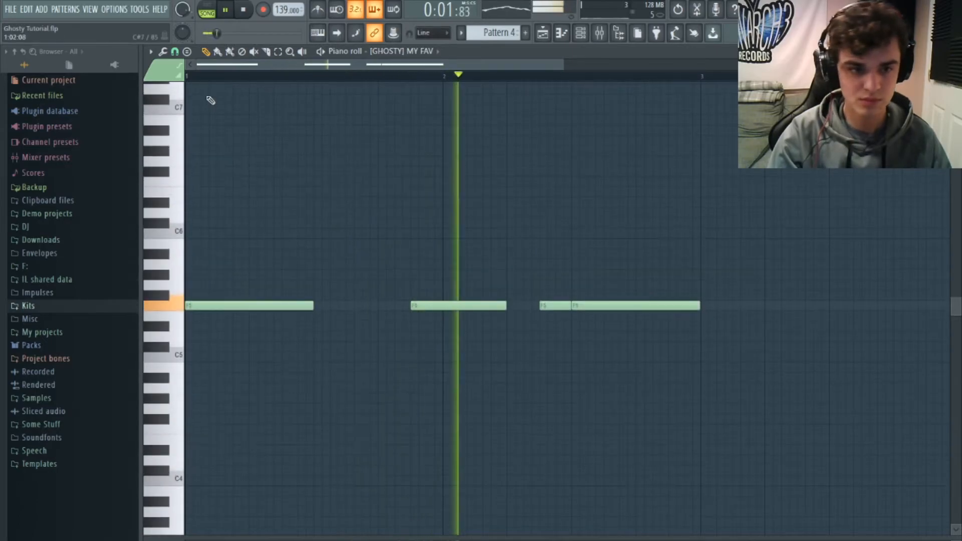
- Add short slide notes to F6 on step 7 and to C7 on step 15 of bar 2
{"action": "scroll", "coordinate": [512, 197], "scroll_direction": "up", "scroll_amount": 3}
{"action": "left_click", "coordinate": [512, 193]}
{"action": "left_click_drag", "start_coordinate": [512, 197], "coordinate": [540, 248]}
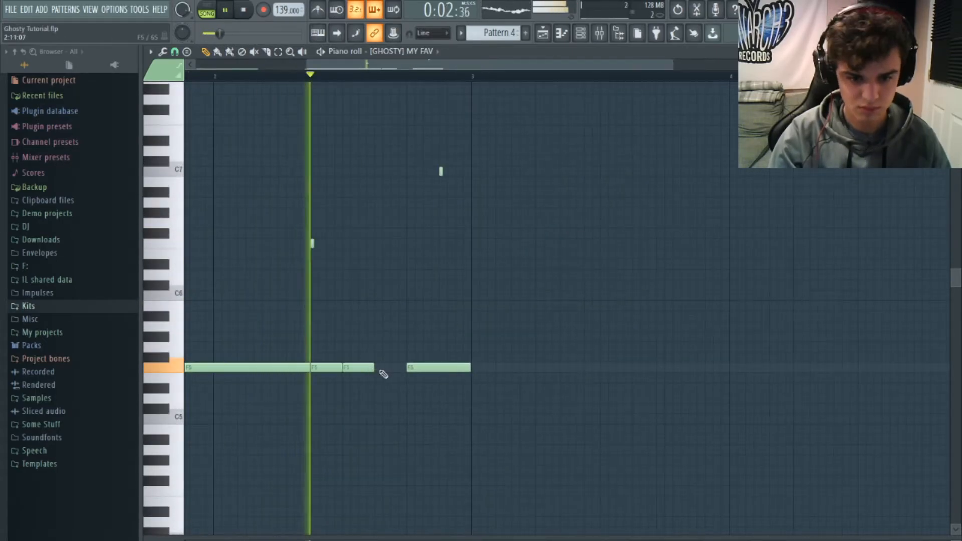
- Try an F5 note on step 11 of bar 2, and extend the step 9 note to four steps instead
{"action": "left_click", "coordinate": [385, 367]}
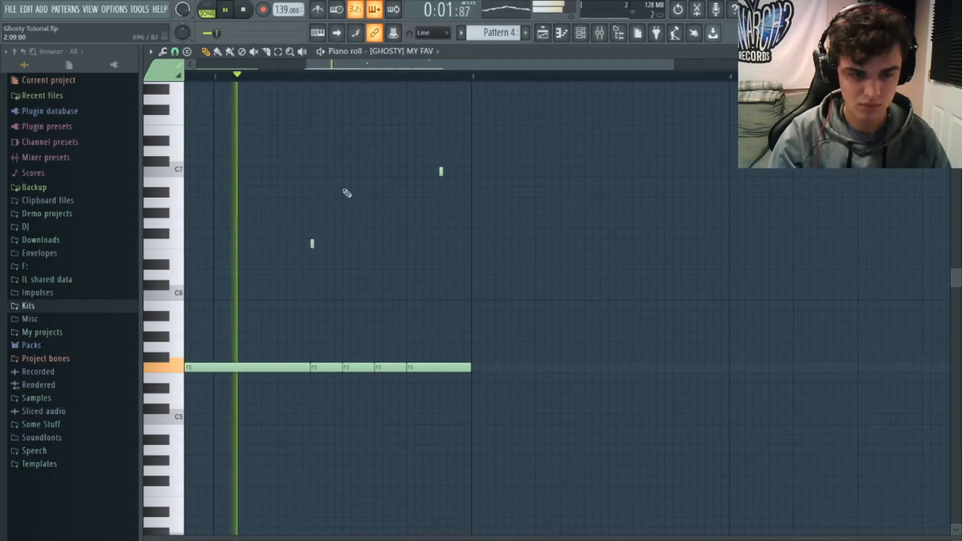
{"action": "right_click", "coordinate": [386, 368]}
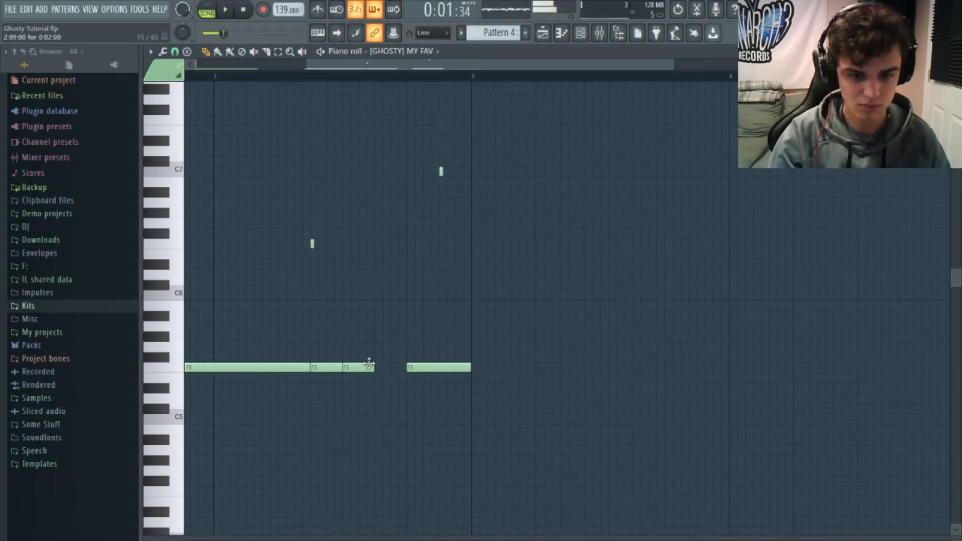
{"action": "right_click", "coordinate": [359, 368]}
{"action": "key", "text": "space"}
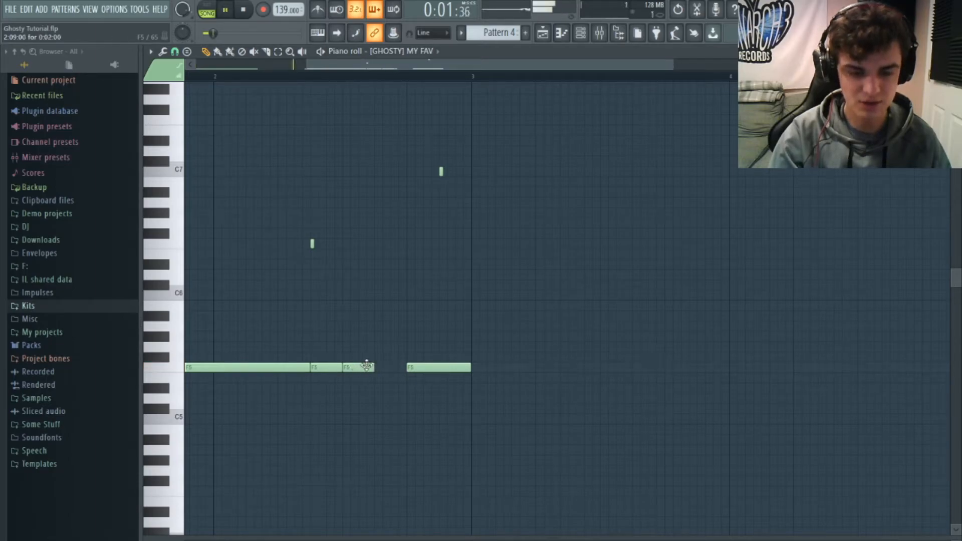
{"action": "left_click_drag", "start_coordinate": [374, 367], "coordinate": [405, 367]}
- Duplicate the whole two-bar [GHOSTY] MY FAV phrase into bars 3 and 4
{"action": "key", "text": "ctrl+a"}
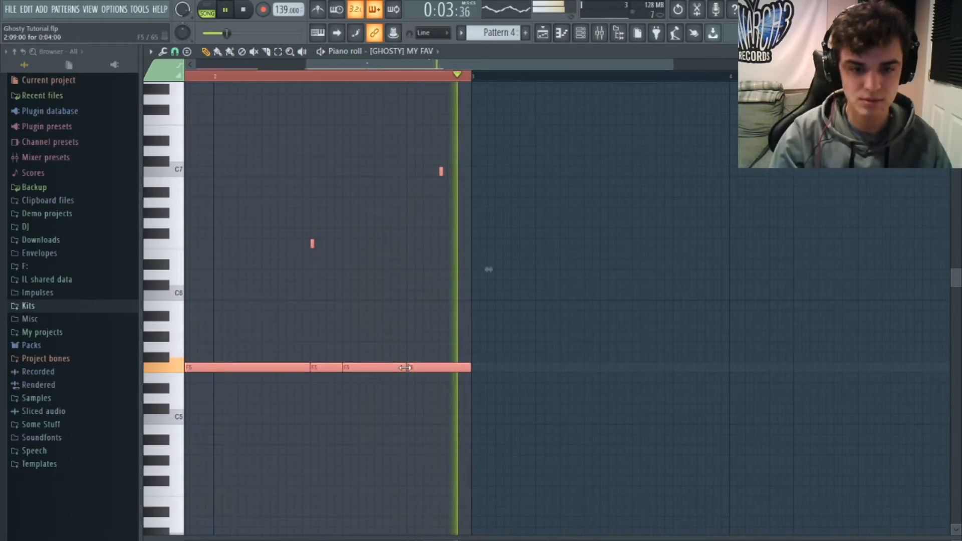
{"action": "key", "text": "ctrl+b"}
{"action": "key", "text": "ctrl+d"}
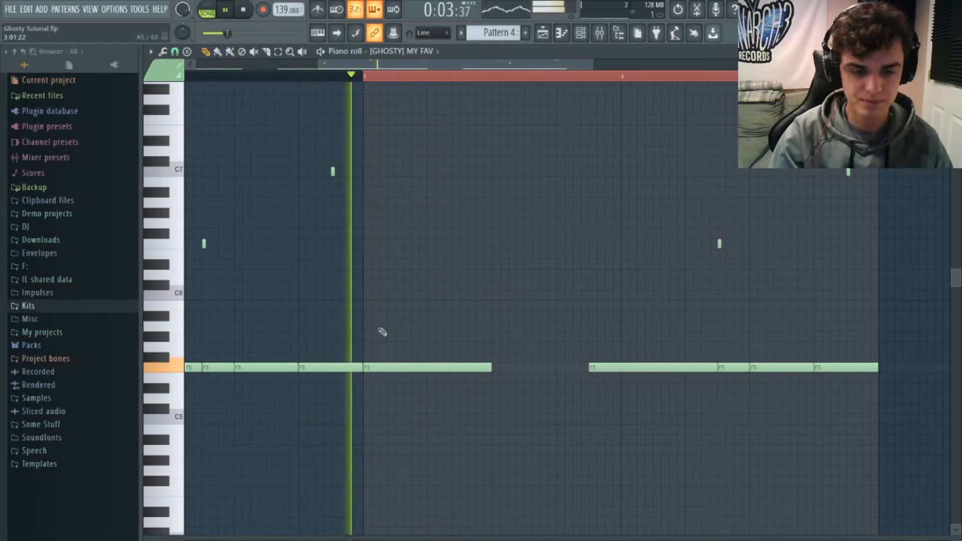
- Shorten the last F5 note of bar 2 to end at step 15, fill the gap with another F5 and replay
{"action": "left_click_drag", "start_coordinate": [361, 367], "coordinate": [331, 368]}
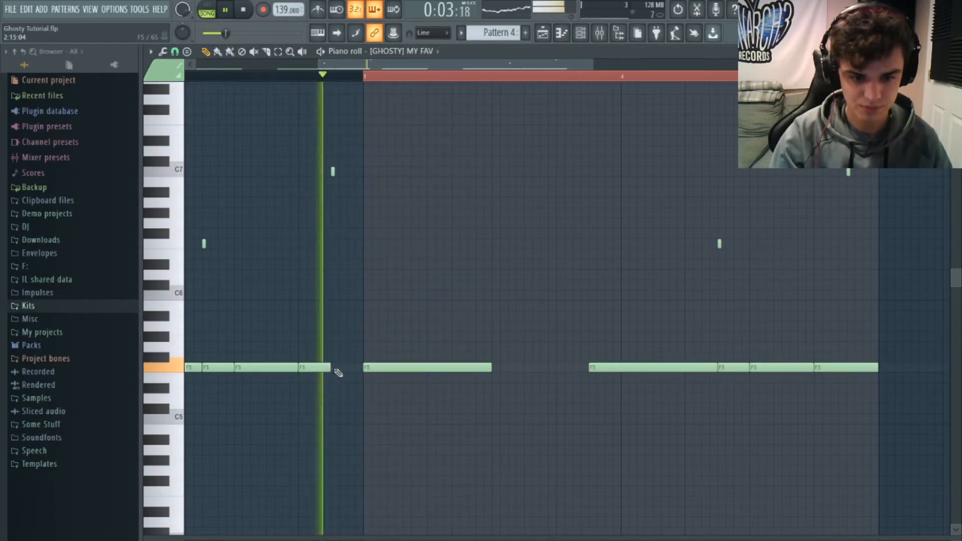
{"action": "left_click", "coordinate": [337, 368]}
{"action": "left_click", "coordinate": [224, 79]}
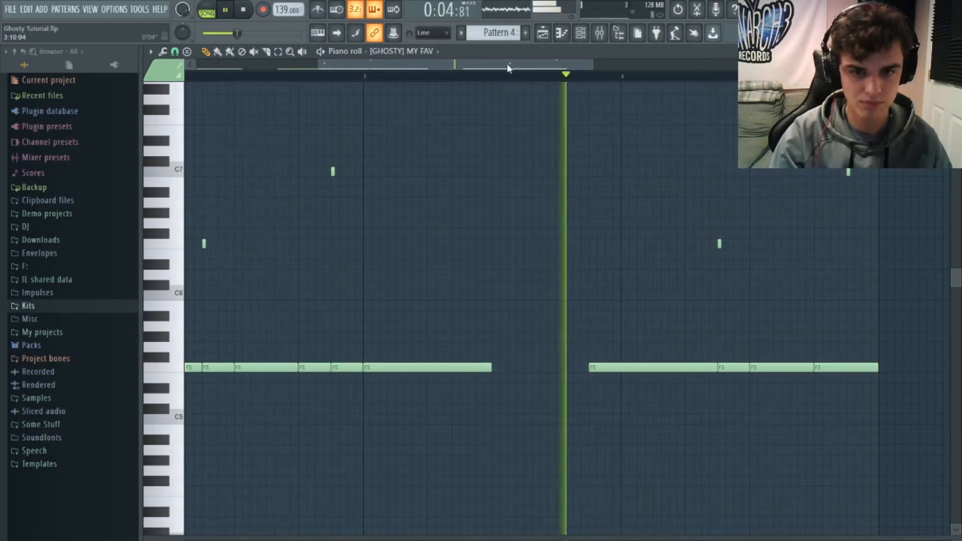
- Place short slide notes to F7 on step 7 and to F6 on step 11 of bar 4
{"action": "left_click_drag", "start_coordinate": [507, 68], "coordinate": [576, 76]}
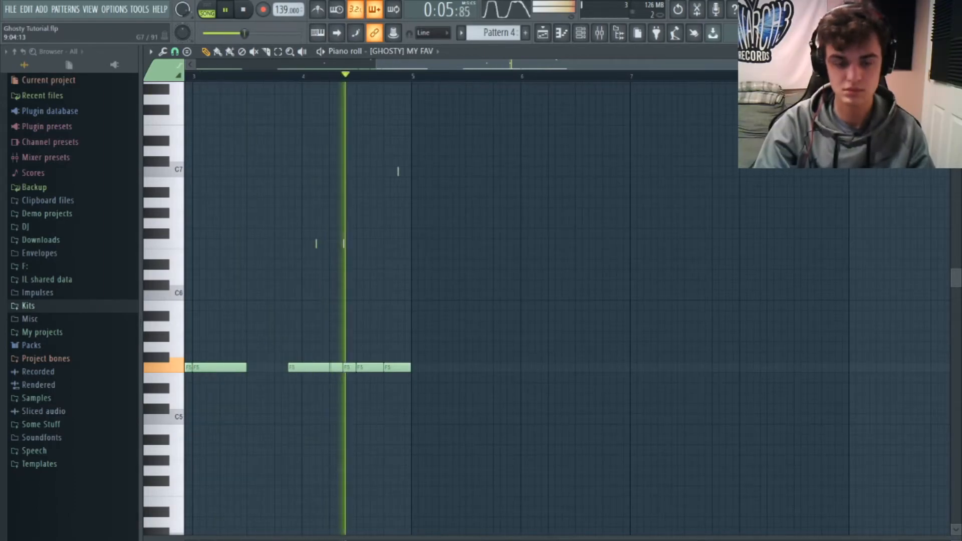
{"action": "key", "text": "space"}
{"action": "left_click_drag", "start_coordinate": [912, 64], "coordinate": [567, 213]}
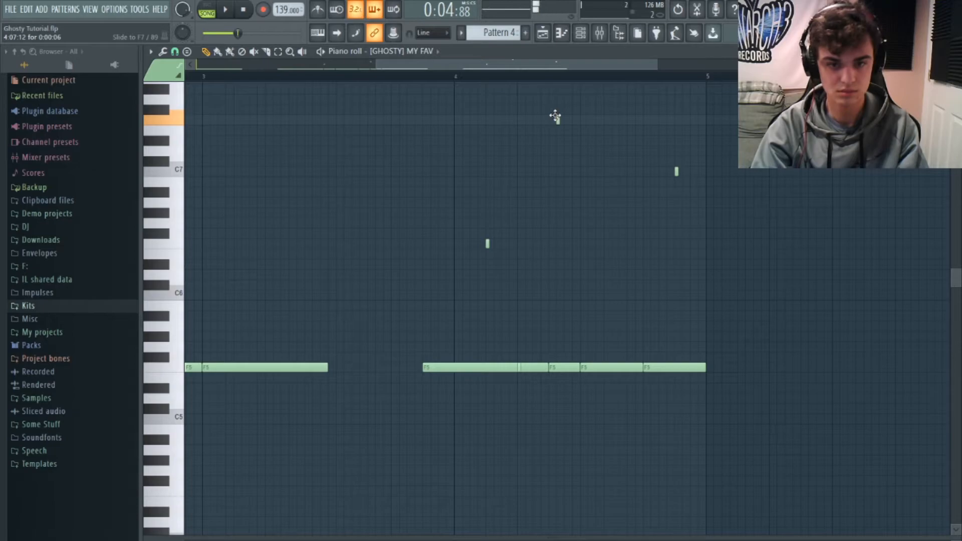
{"action": "left_click_drag", "start_coordinate": [555, 116], "coordinate": [550, 118]}
{"action": "key", "text": "space"}
{"action": "left_click", "coordinate": [612, 243]}
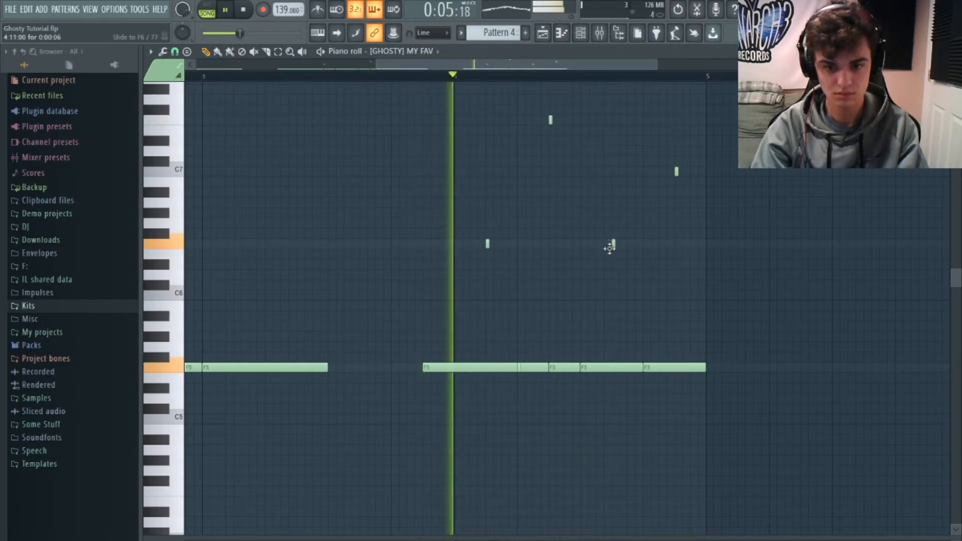
{"action": "left_click_drag", "start_coordinate": [610, 248], "coordinate": [576, 247]}
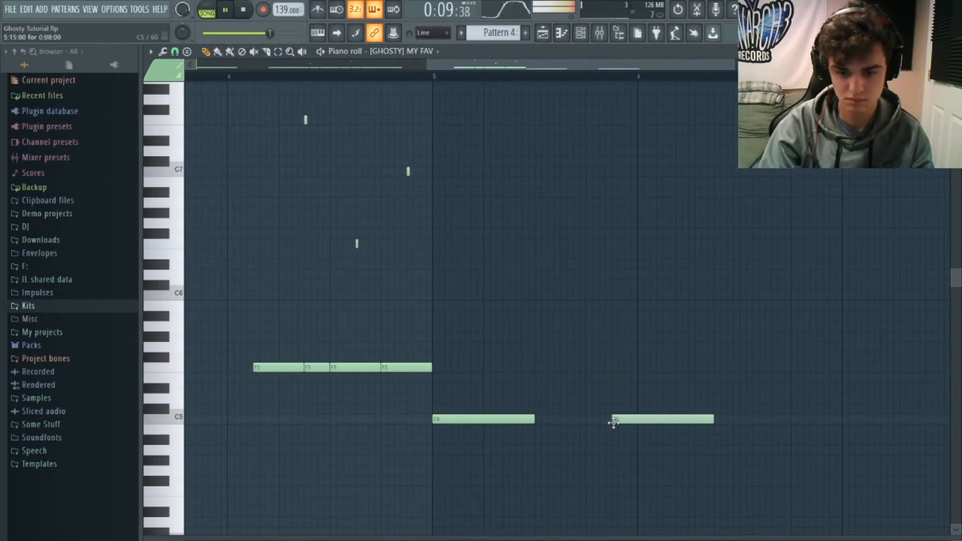
- Shorten the C5 note crossing into bar 6 to six steps, and add C5 notes on steps 7 and 9, the second four steps long
{"action": "left_click_drag", "start_coordinate": [713, 420], "coordinate": [689, 420]}
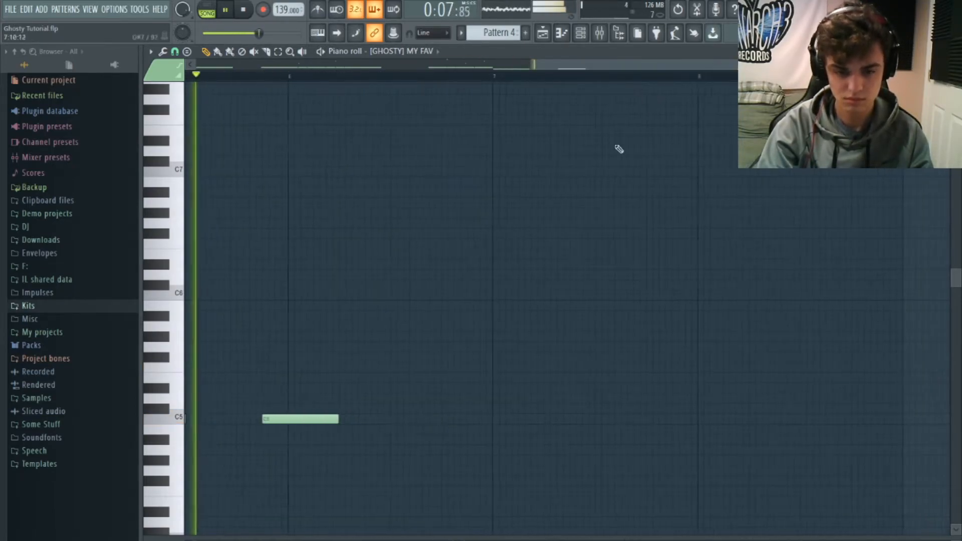
{"action": "left_click", "coordinate": [366, 420]}
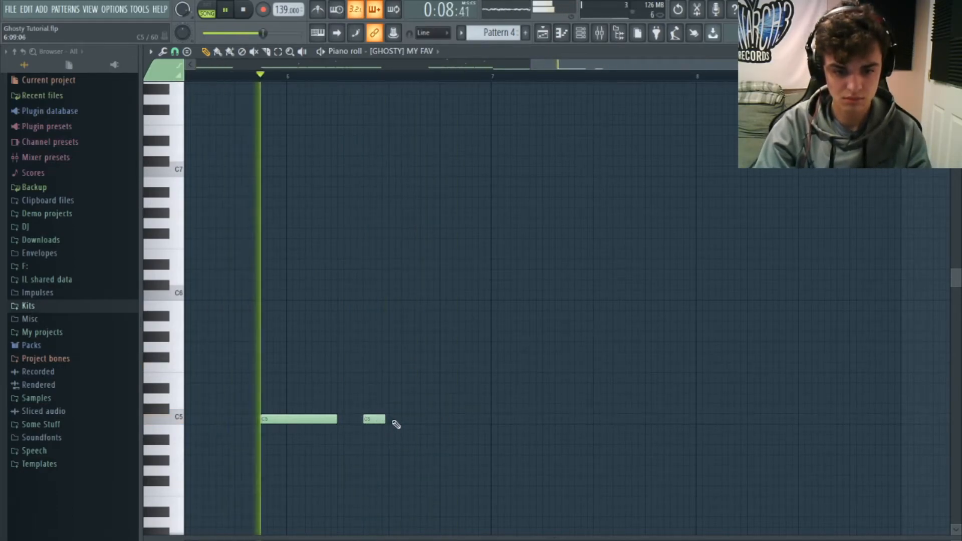
{"action": "left_click", "coordinate": [396, 420]}
{"action": "left_click_drag", "start_coordinate": [416, 422], "coordinate": [440, 423]}
{"action": "key", "text": "space"}
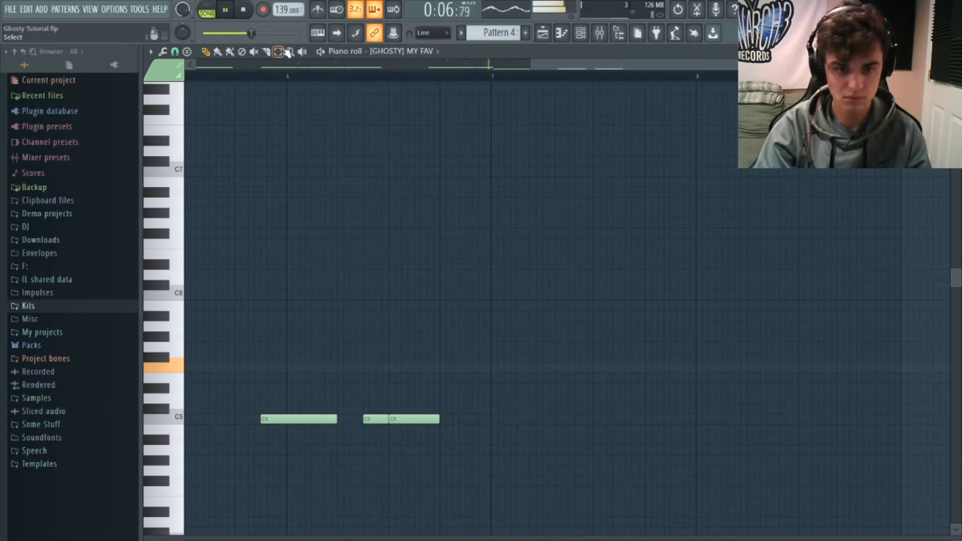
- Extend the bar 6 phrase with a six-step C5 on step 11 and slide notes to C7 on step 7 and C6 on step 9
{"action": "left_click", "coordinate": [286, 77]}
{"action": "left_click_drag", "start_coordinate": [556, 68], "coordinate": [462, 75]}
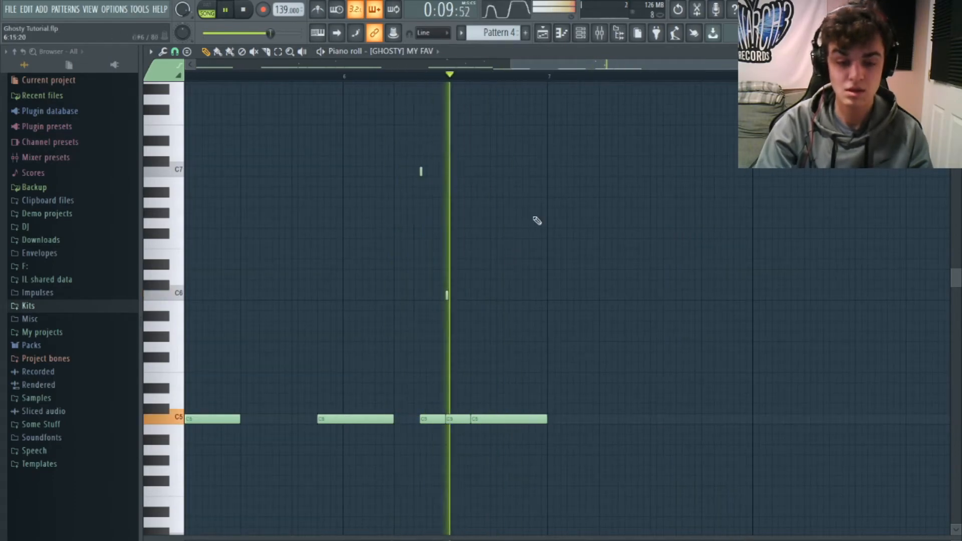
{"action": "left_click_drag", "start_coordinate": [574, 67], "coordinate": [611, 68]}
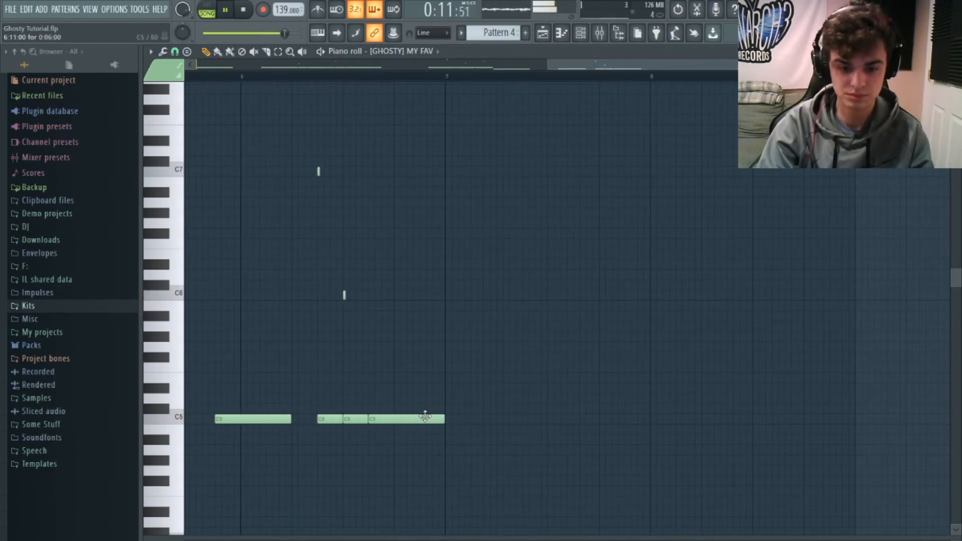
{"action": "key", "text": "space"}
- Place A#4 notes on steps 3, 5, 7 and 9 of bar 8, with slides to A#6 on step 5 and A#5 on step 7
{"action": "left_click_drag", "start_coordinate": [724, 447], "coordinate": [751, 447]}
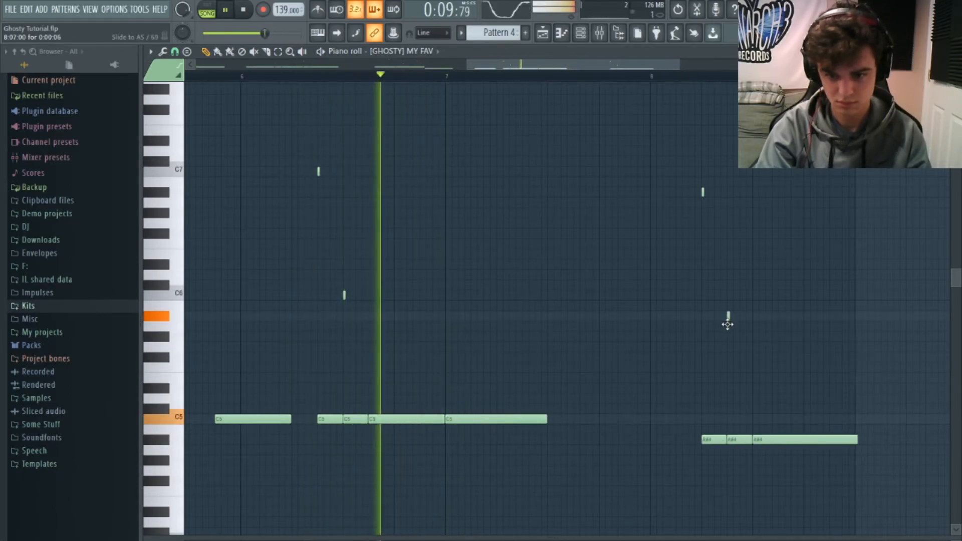
{"action": "left_click", "coordinate": [680, 441]}
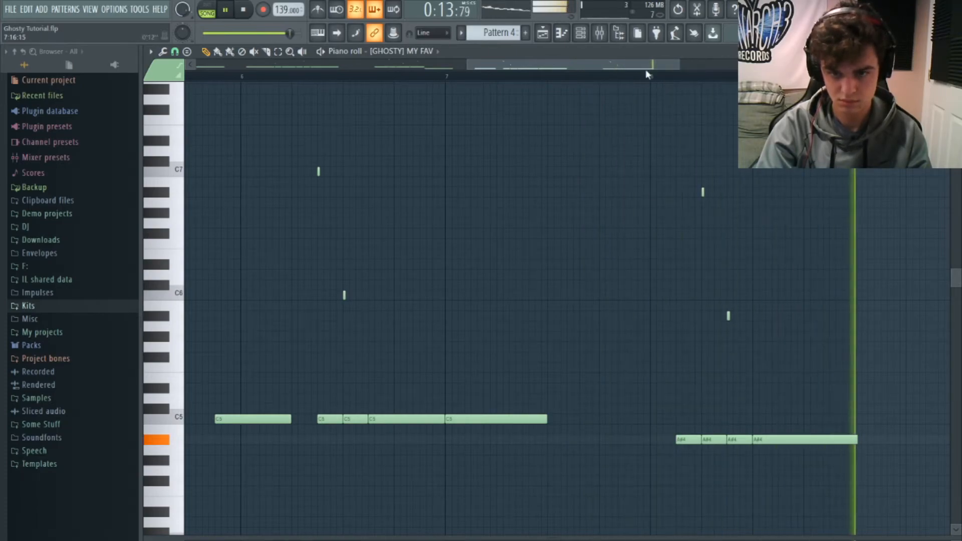
{"action": "left_click", "coordinate": [509, 316]}
{"action": "key", "text": "space"}
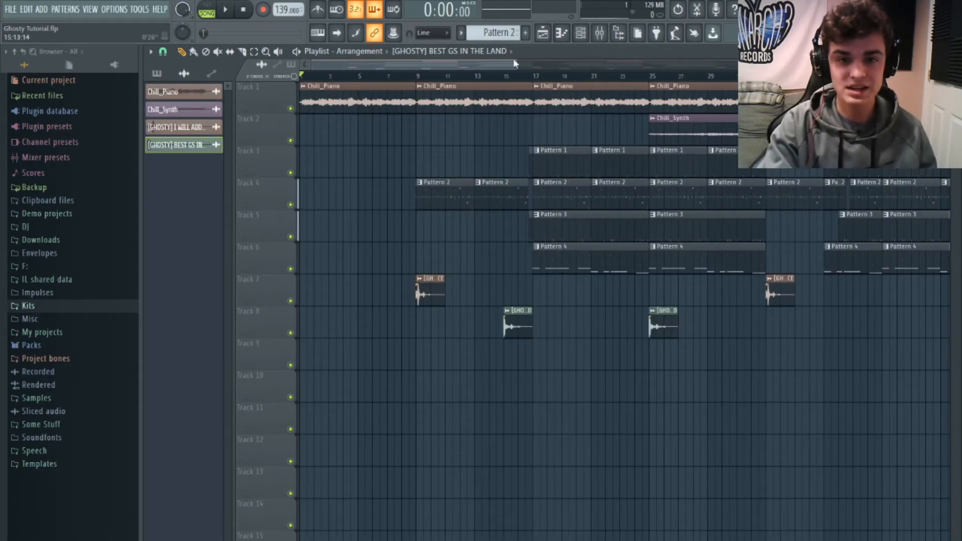
- Audition the [GHOSTY] clips in solo, Track 7 from bar 9 and Track 8 from bar 15, and switch all tracks back on
{"action": "left_click_drag", "start_coordinate": [514, 65], "coordinate": [404, 65]}
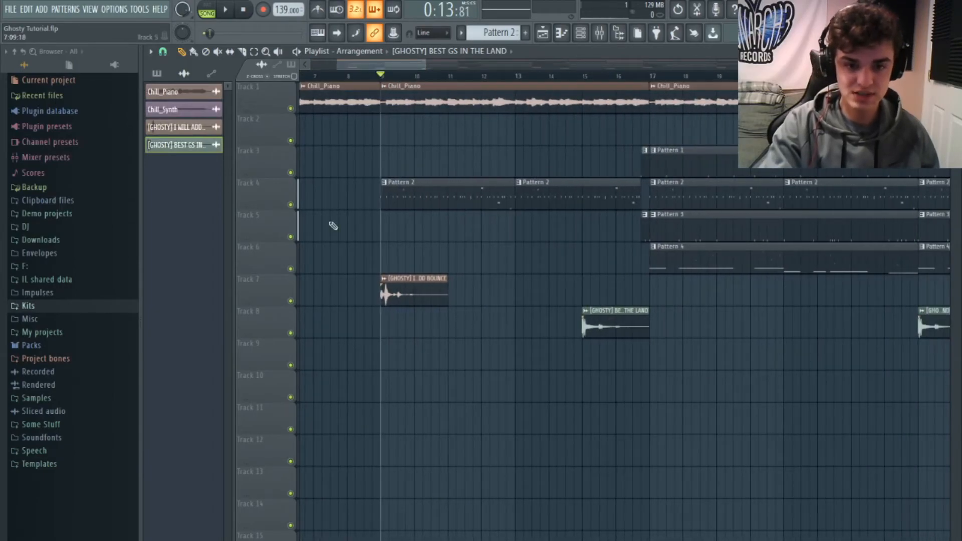
{"action": "right_click", "coordinate": [291, 301]}
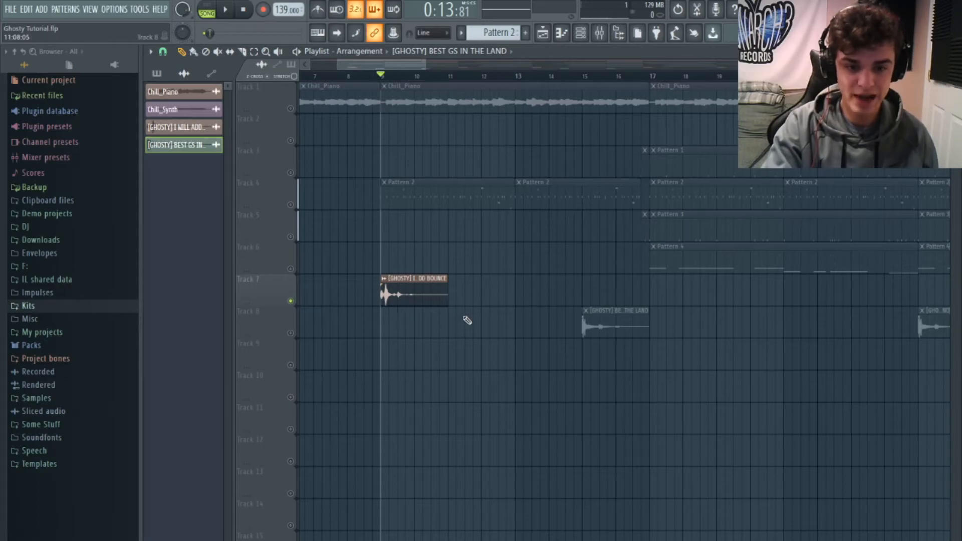
{"action": "key", "text": "space"}
{"action": "right_click", "coordinate": [291, 301]}
{"action": "right_click", "coordinate": [291, 334]}
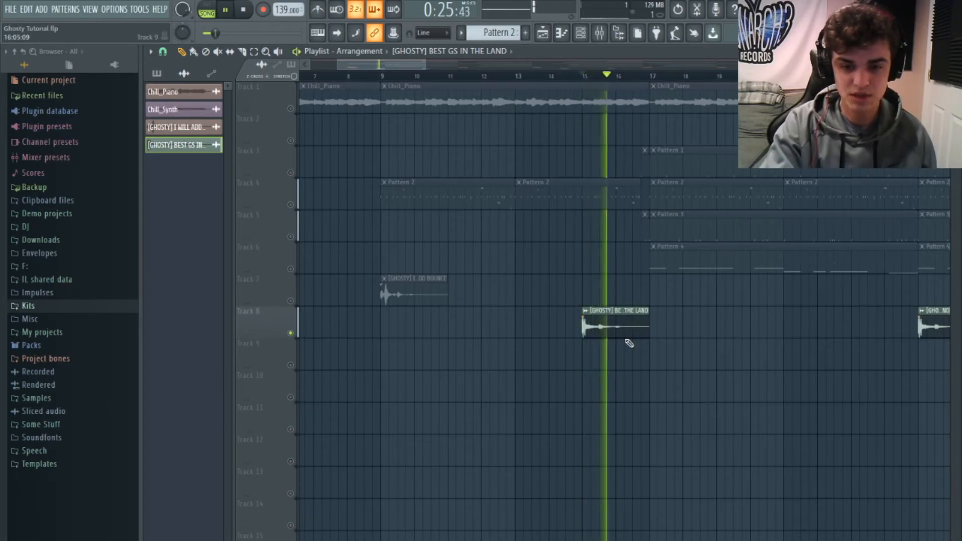
{"action": "key", "text": "space"}
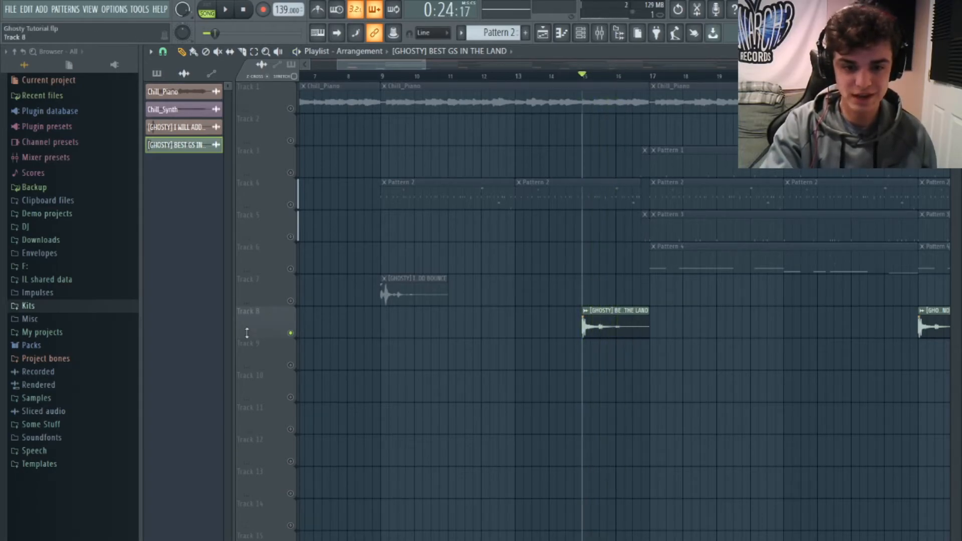
{"action": "left_click", "coordinate": [290, 333], "text": "ctrl"}
- Review the whole playlist arrangement from the first drum entry through to the last patterns, and return to the opening bars
{"action": "left_click_drag", "start_coordinate": [426, 65], "coordinate": [556, 59]}
{"action": "left_click_drag", "start_coordinate": [479, 63], "coordinate": [441, 65]}
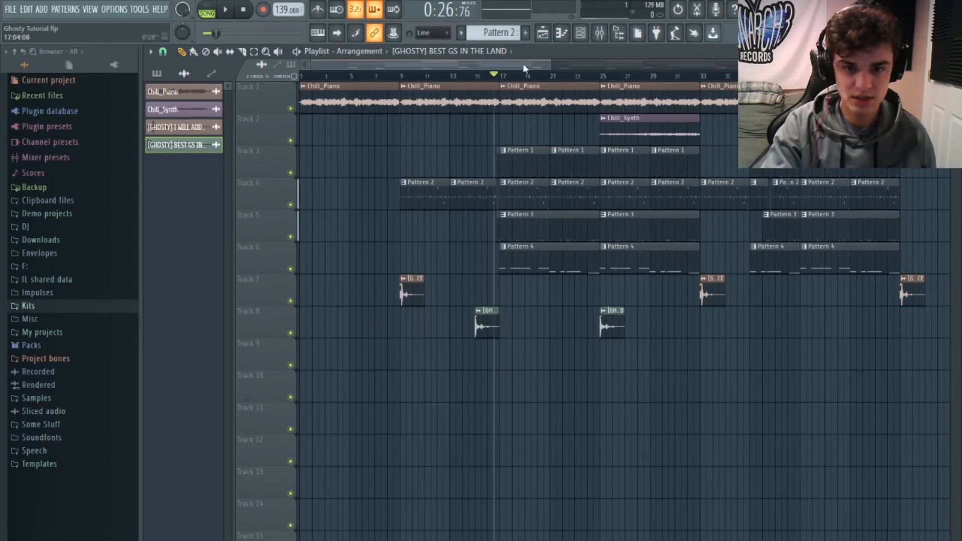
{"action": "left_click_drag", "start_coordinate": [548, 70], "coordinate": [722, 63]}
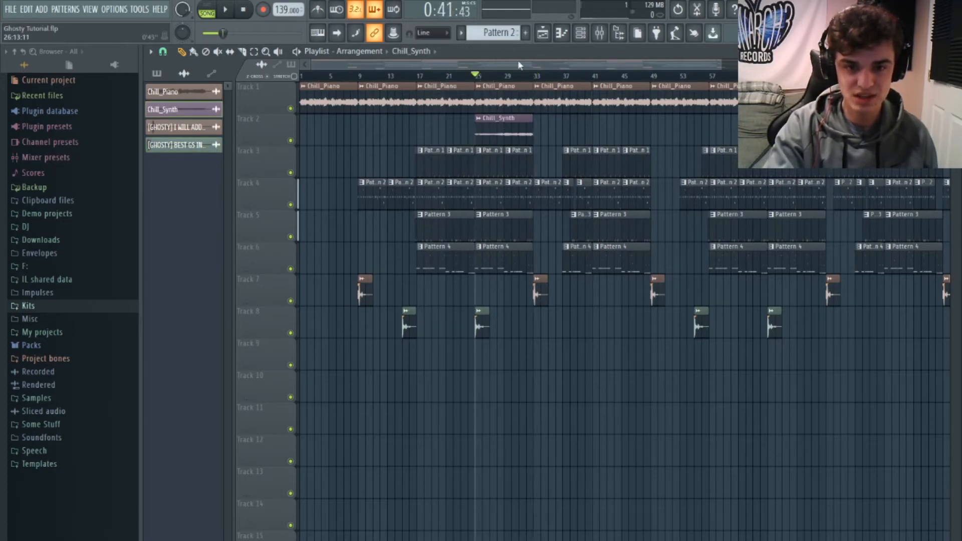
{"action": "scroll", "coordinate": [497, 112], "scroll_direction": "right", "scroll_amount": 8}
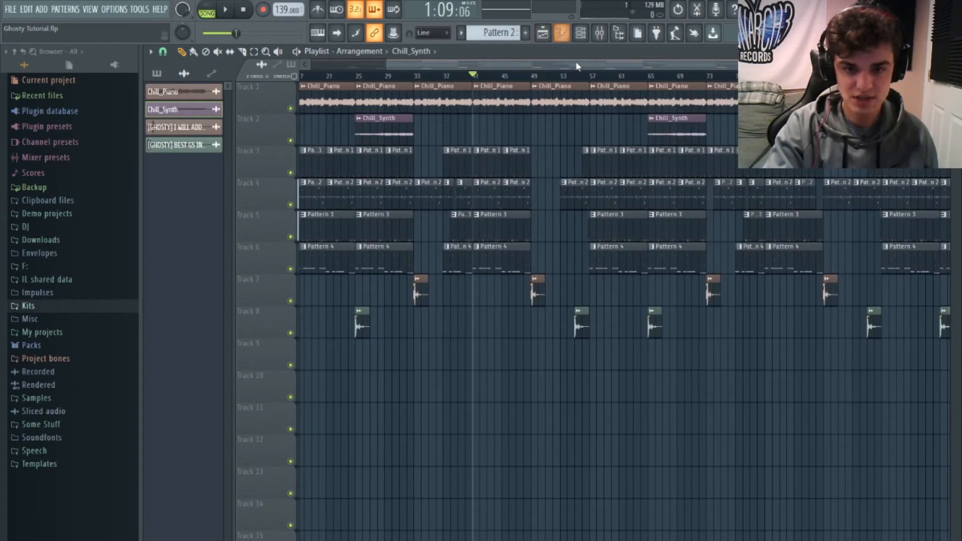
{"action": "scroll", "coordinate": [576, 66], "scroll_direction": "up", "scroll_amount": 3}
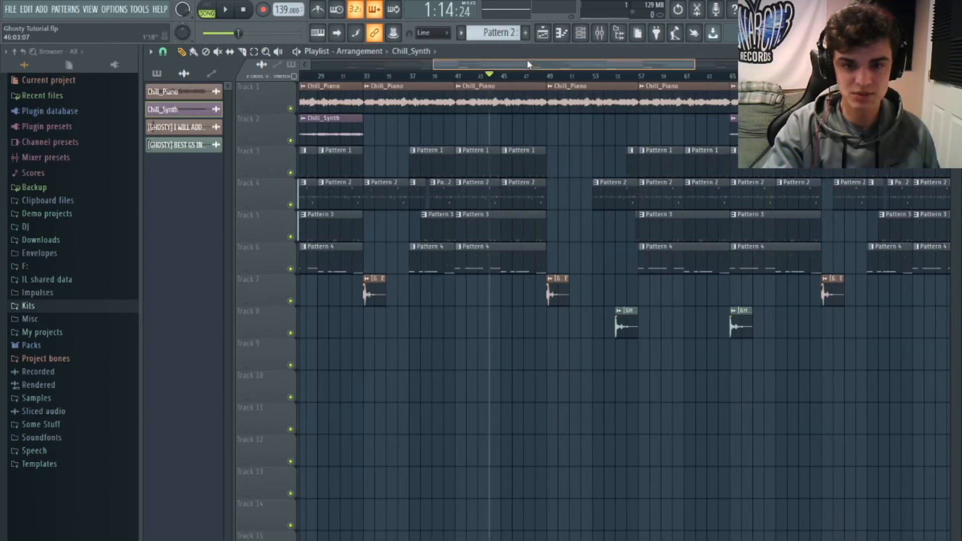
{"action": "left_click_drag", "start_coordinate": [528, 64], "coordinate": [546, 65]}
{"action": "scroll", "coordinate": [714, 66], "scroll_direction": "down", "scroll_amount": 5}
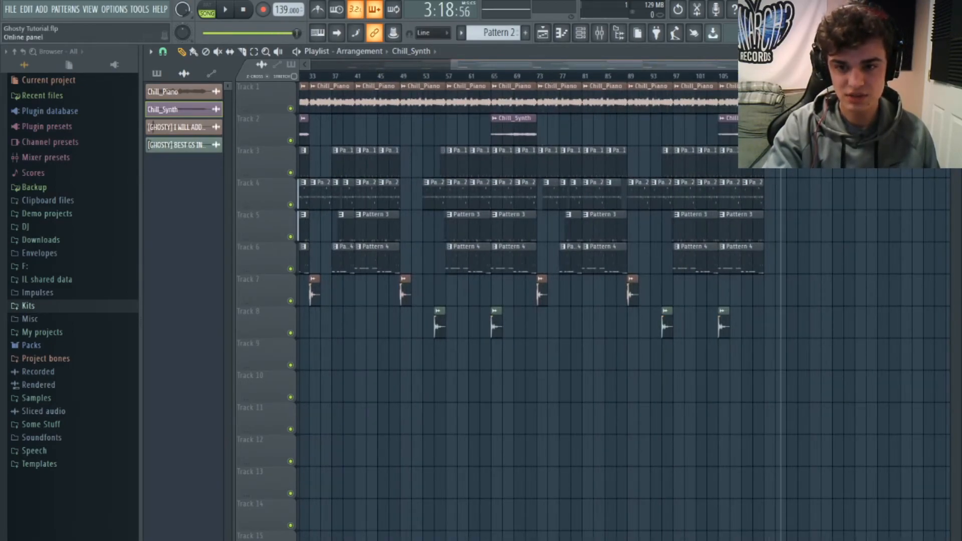
{"action": "left_click_drag", "start_coordinate": [752, 65], "coordinate": [523, 71]}
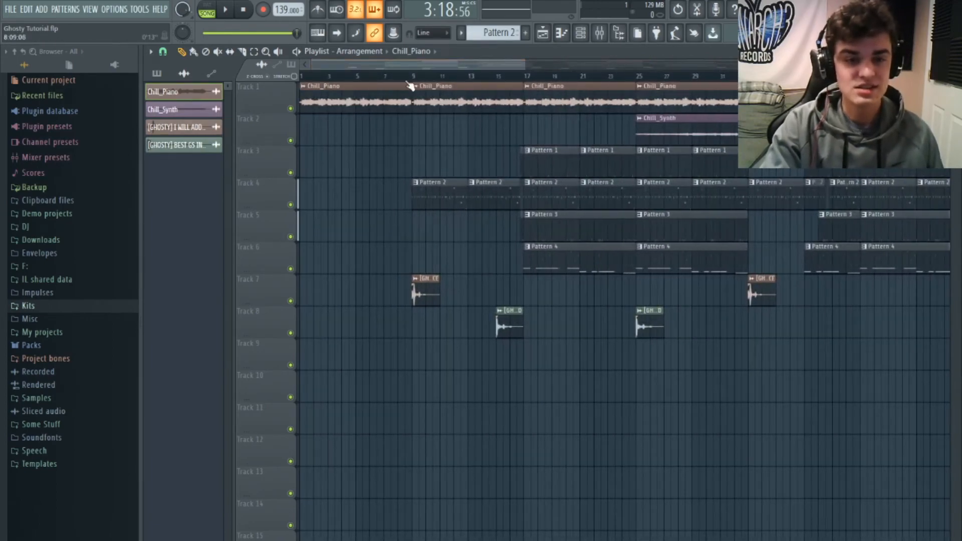